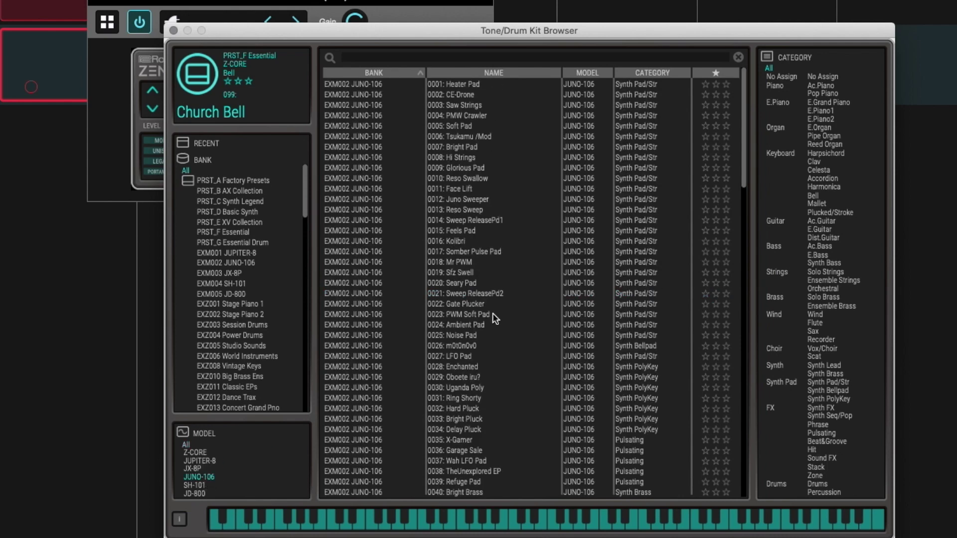
# Load preset 0108 INIT TONE from the EXM002 JUNO-106 bank and open its full editing view.
pyautogui.scroll(-20, 490, 369)
pyautogui.scroll(-9, 489, 369)
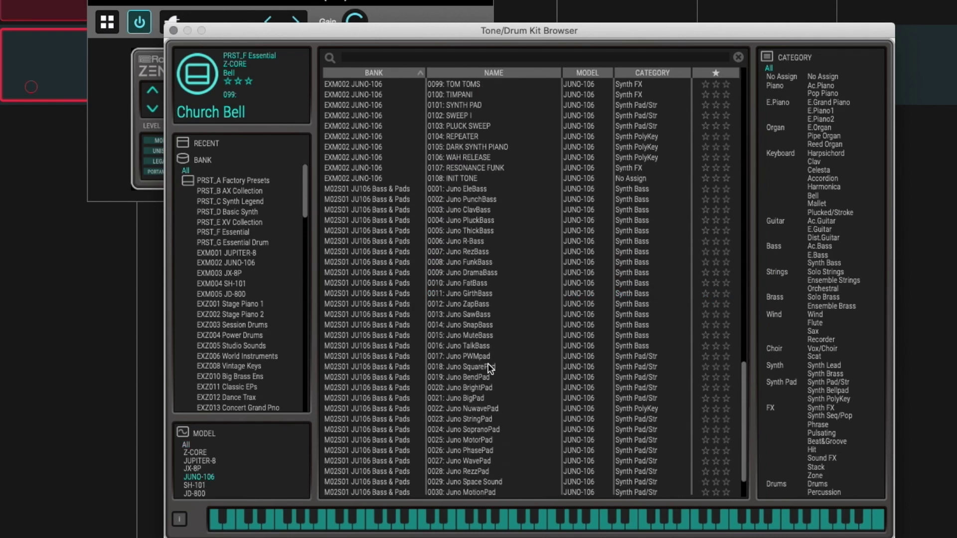
pyautogui.scroll(10, 495, 346)
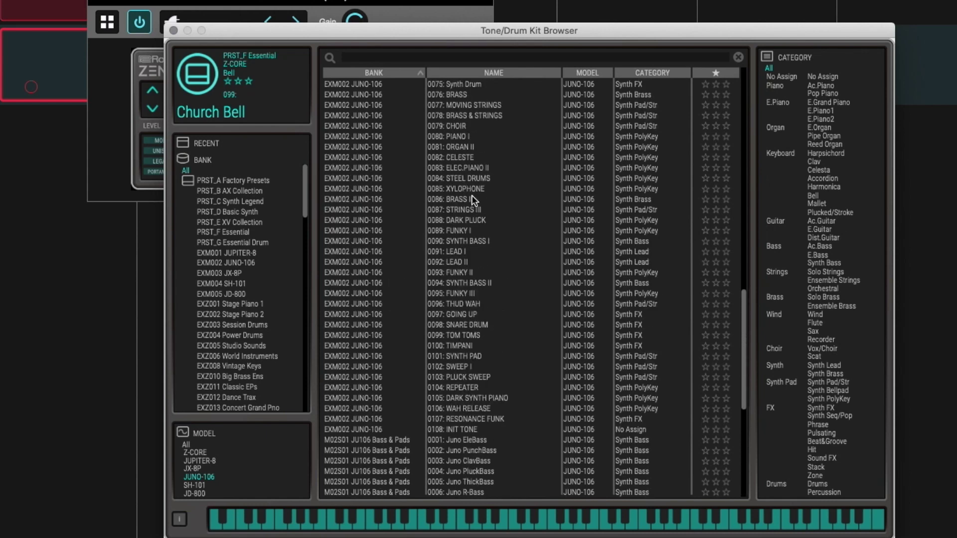
pyautogui.scroll(1, 472, 200)
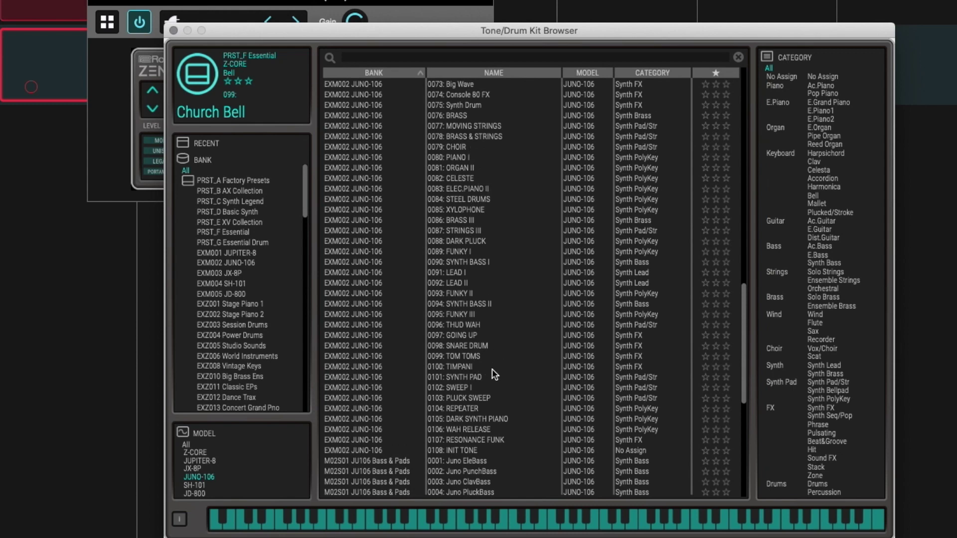
pyautogui.click(475, 453)
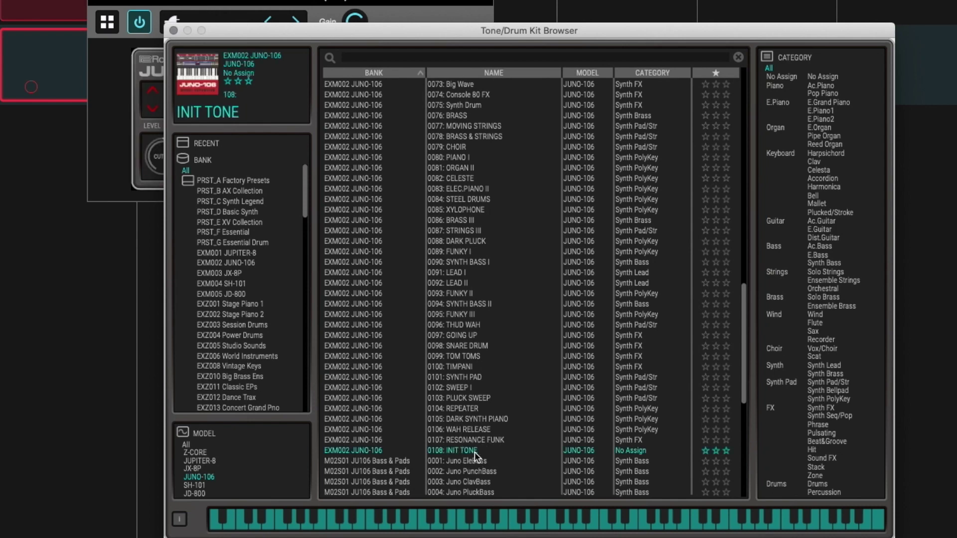
pyautogui.doubleClick(476, 454)
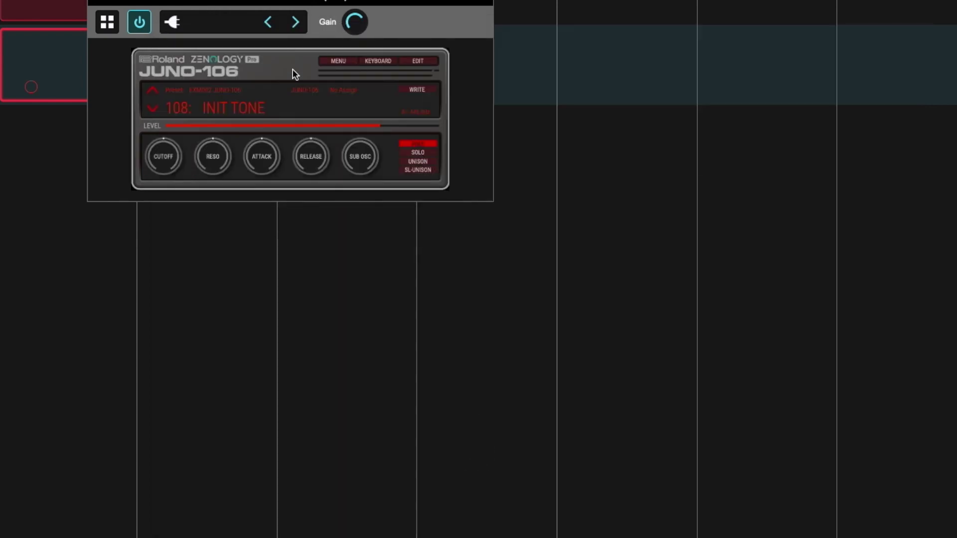
pyautogui.click(416, 61)
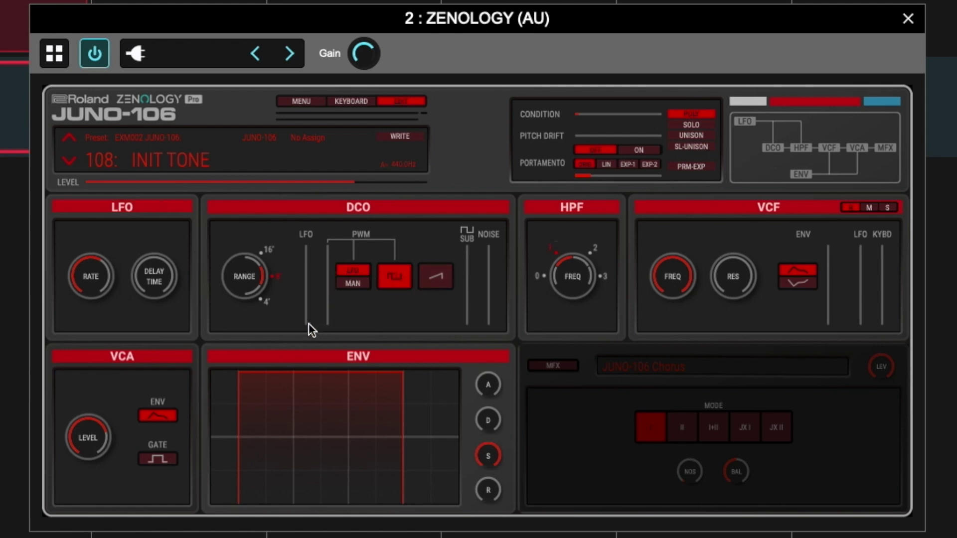
# Try out the DCO LFO amount and the VCF envelope and keyboard amounts, returning the DCO LFO amount to 0.
pyautogui.moveTo(306, 322); pyautogui.dragTo(308, 286)
pyautogui.moveTo(829, 319); pyautogui.dragTo(830, 274)
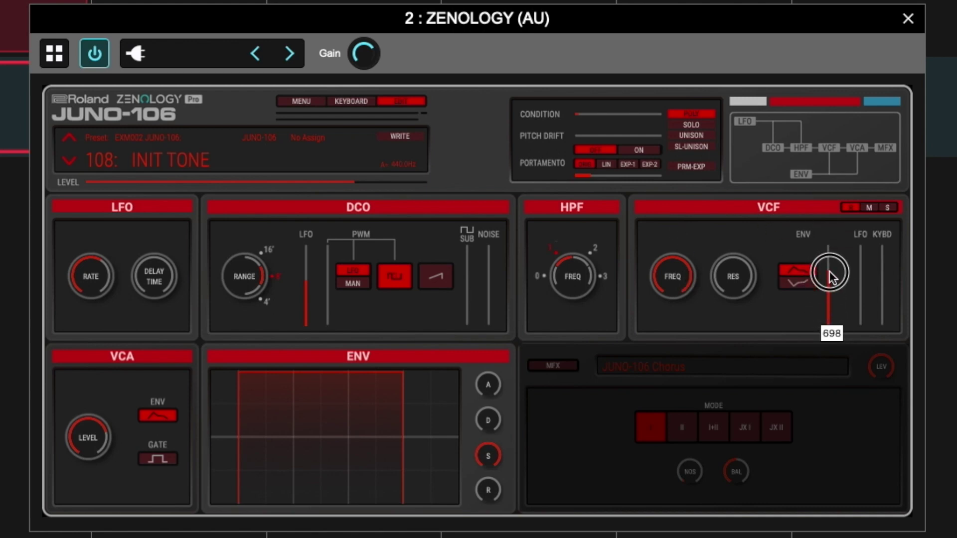
pyautogui.moveTo(830, 311); pyautogui.dragTo(881, 244)
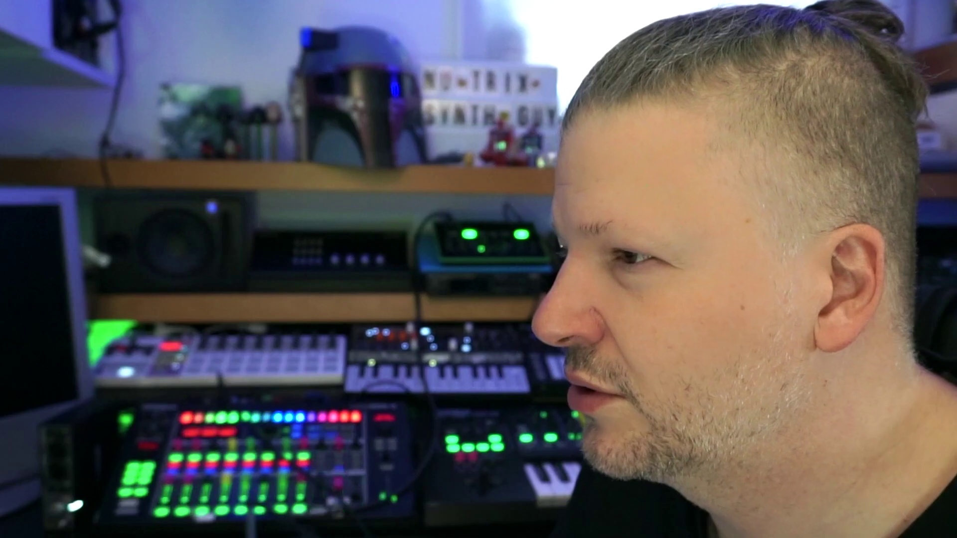
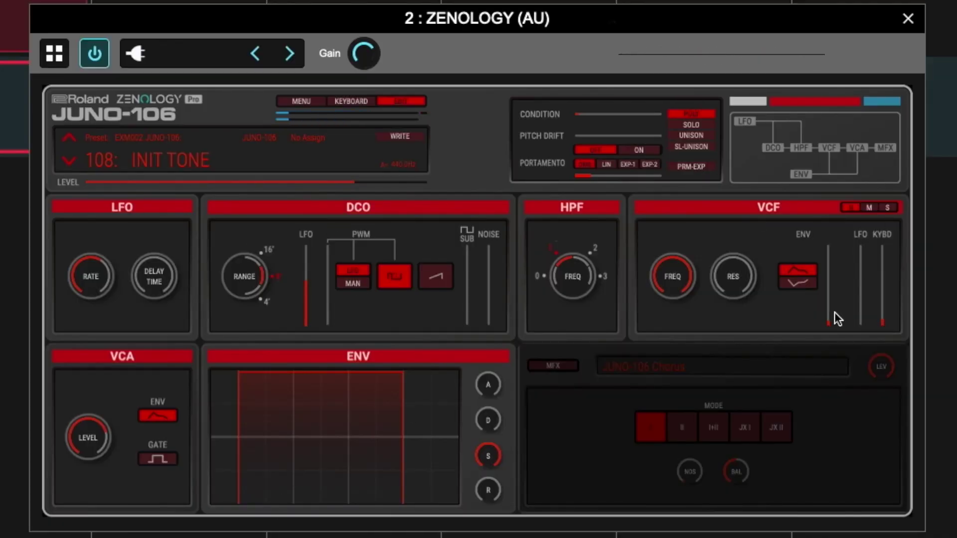
pyautogui.moveTo(312, 280); pyautogui.dragTo(306, 345)
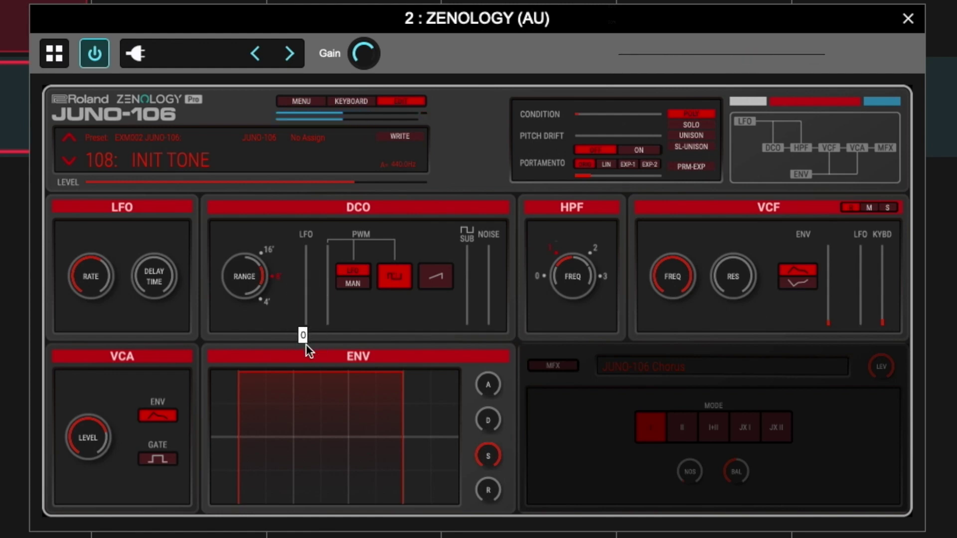
# Try switching the DCO sawtooth and pulse waveforms and adjusting the pulse width in manual PWM mode.
pyautogui.click(433, 279)
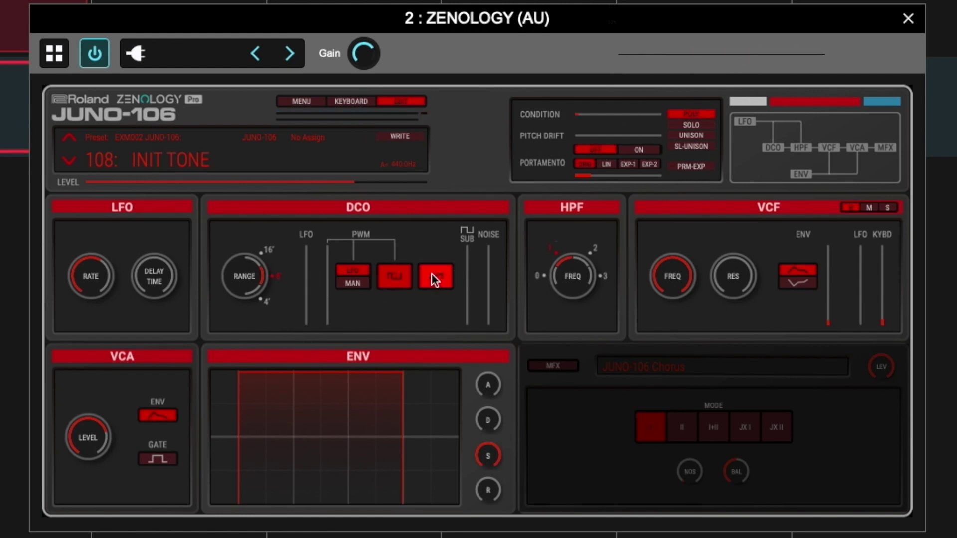
pyautogui.click(401, 275)
pyautogui.moveTo(327, 318)
pyautogui.mouseDown()
pyautogui.moveTo(327, 257)
pyautogui.moveTo(330, 318)
pyautogui.mouseUp()
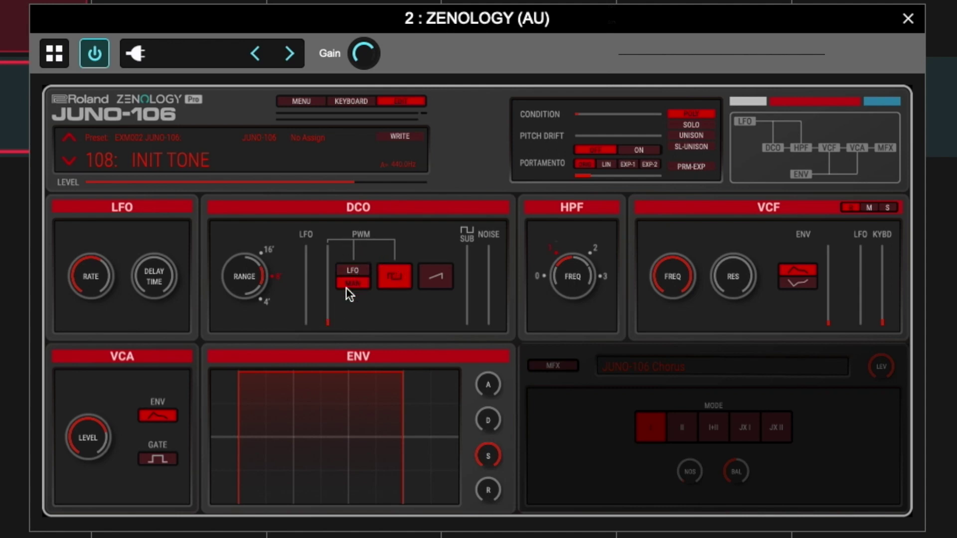
# Try LFO-driven PWM together with DCO pitch modulation at a slower LFO rate, returning the DCO LFO amount to 0.
pyautogui.moveTo(302, 322); pyautogui.dragTo(303, 264)
pyautogui.click(328, 316)
pyautogui.moveTo(328, 316); pyautogui.dragTo(328, 286)
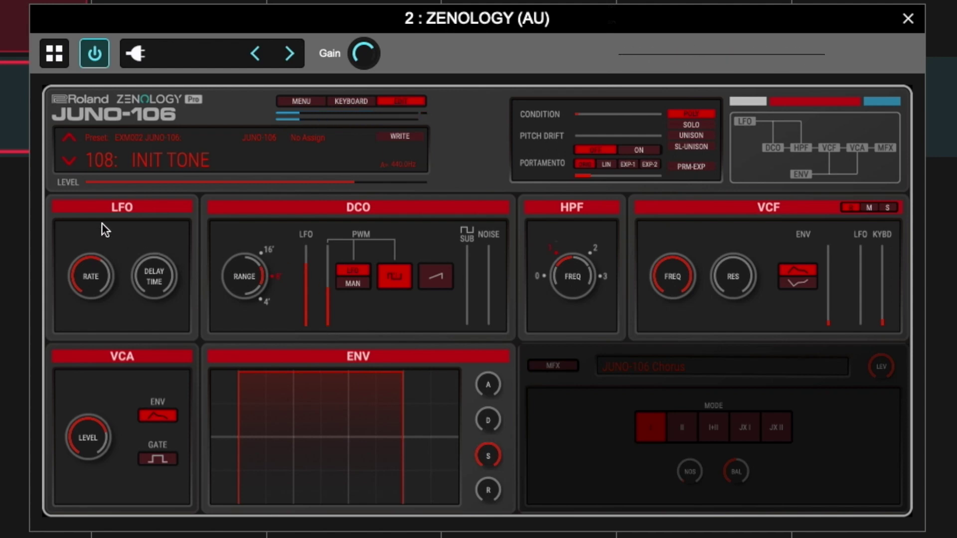
pyautogui.moveTo(95, 264); pyautogui.dragTo(80, 313)
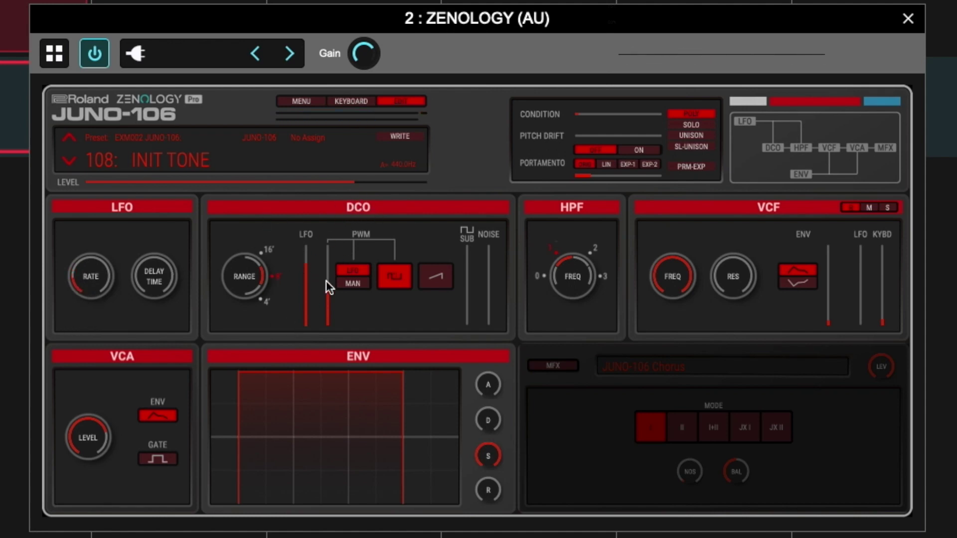
pyautogui.moveTo(305, 266); pyautogui.dragTo(307, 361)
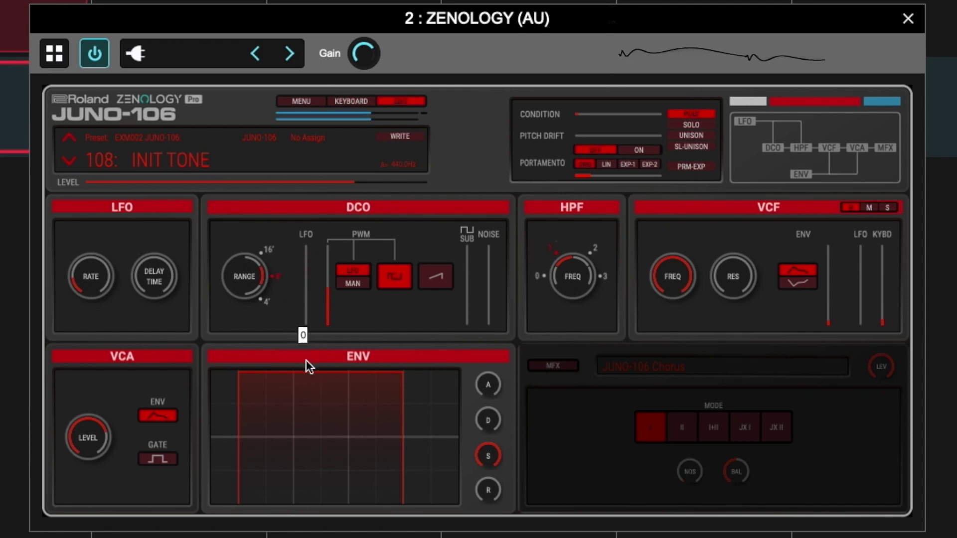
# Set the DCO's PWM depth to around 84 and the LFO rate to about 322.
pyautogui.moveTo(328, 294); pyautogui.dragTo(328, 271)
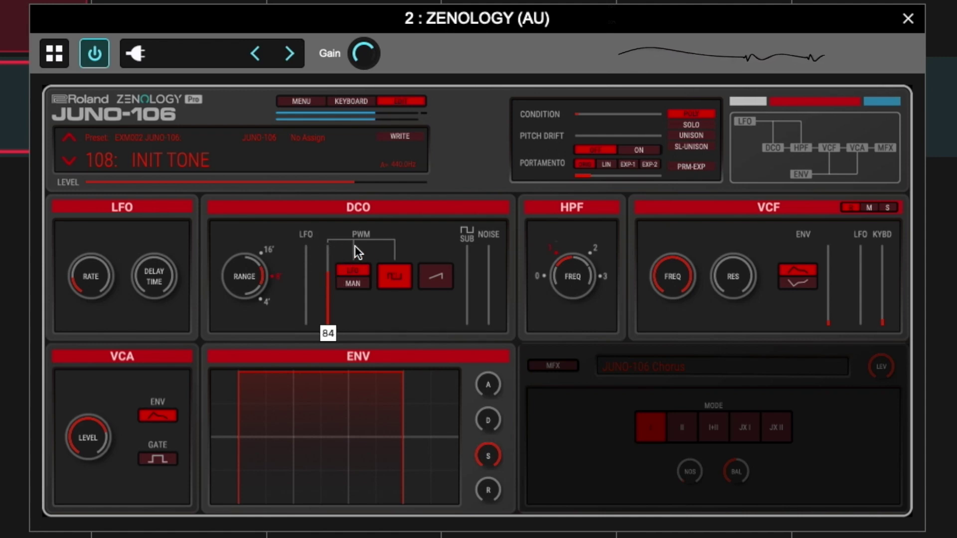
pyautogui.moveTo(86, 275)
pyautogui.mouseDown()
pyautogui.moveTo(91, 261)
pyautogui.moveTo(90, 278)
pyautogui.mouseUp()
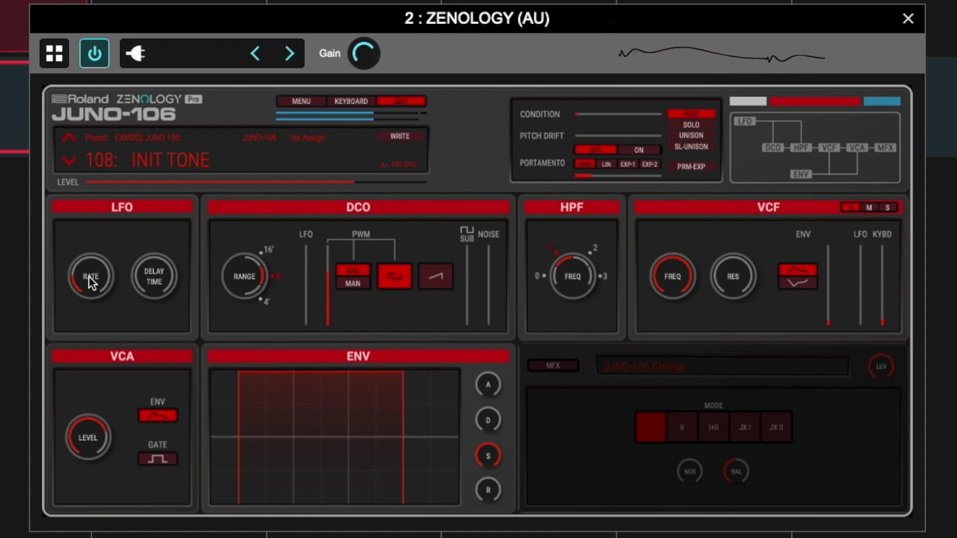
pyautogui.scroll(5, 89, 276)
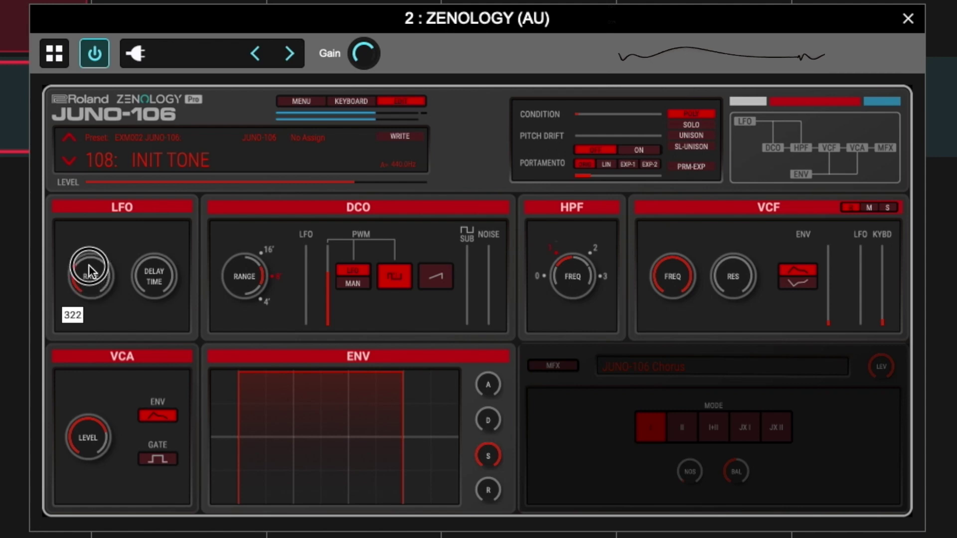
pyautogui.moveTo(330, 267)
pyautogui.mouseDown()
pyautogui.moveTo(330, 253)
pyautogui.moveTo(331, 274)
pyautogui.mouseUp()
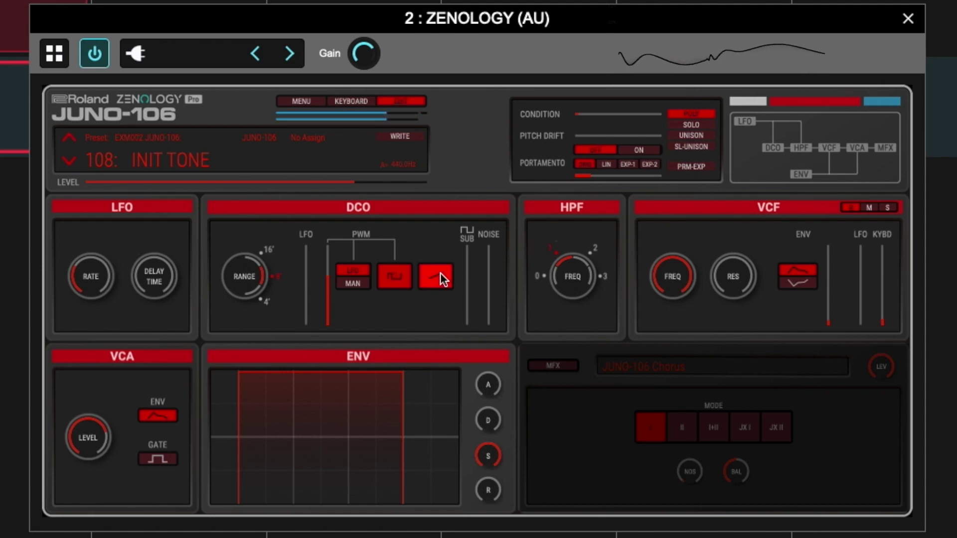
# Combine the DCO's sawtooth and pulse waveforms, and compare Unison voicing with Poly, leaving Poly active.
pyautogui.click(394, 274)
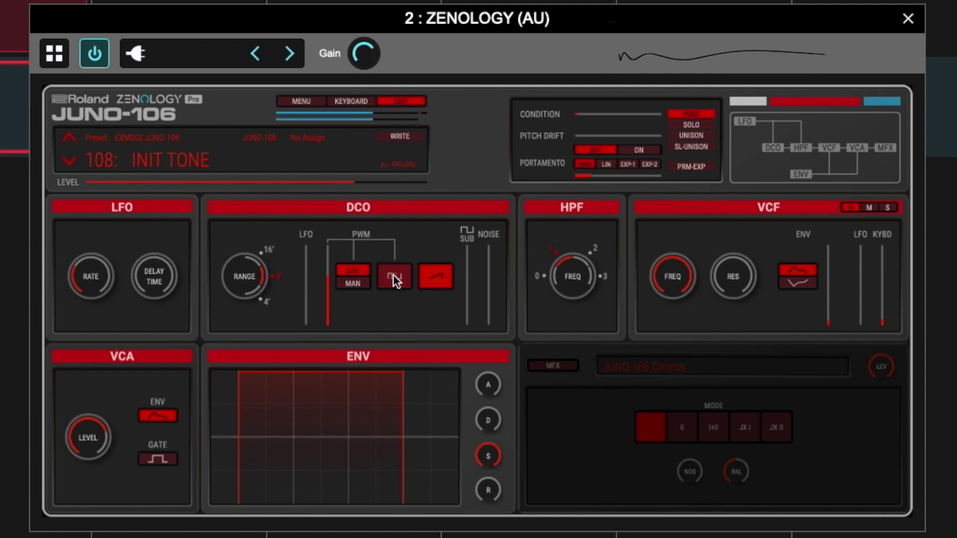
pyautogui.click(393, 275)
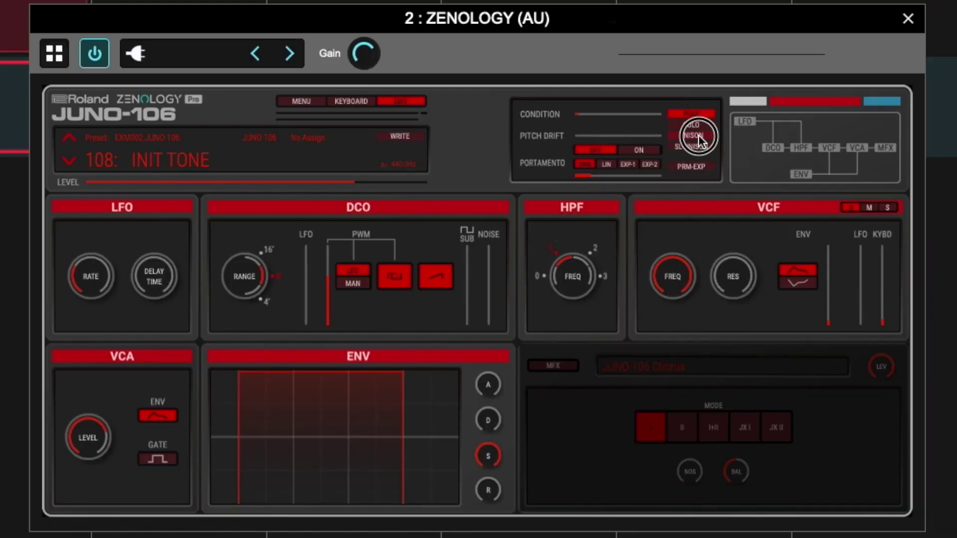
pyautogui.click(699, 135)
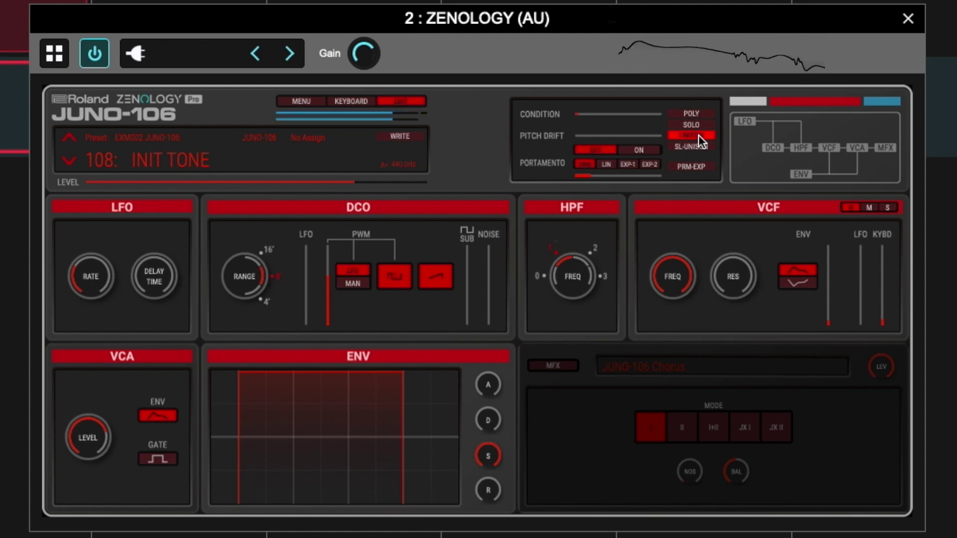
pyautogui.click(691, 114)
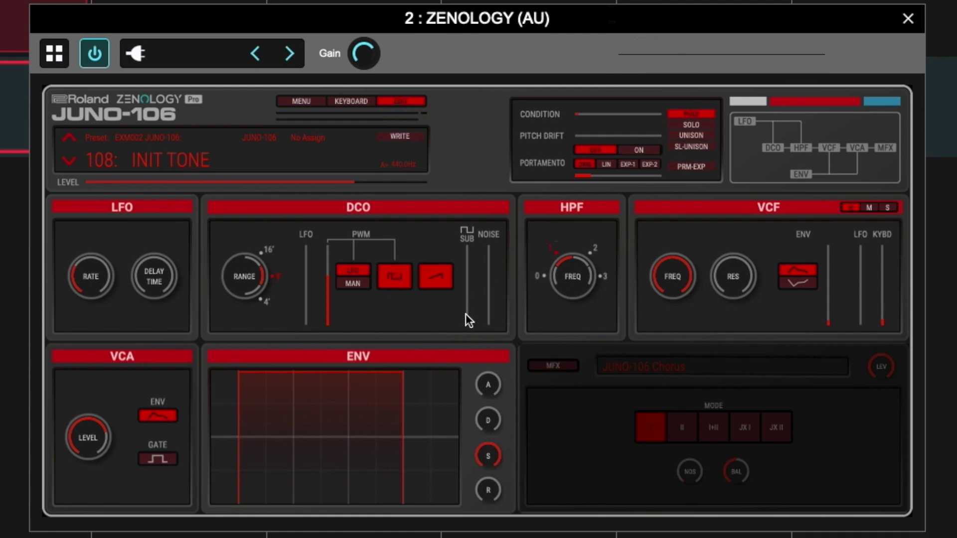
# Raise the DCO sub oscillator to 255 and audition it with the sawtooth and pulse waveforms off and on again.
pyautogui.moveTo(465, 313); pyautogui.dragTo(465, 212)
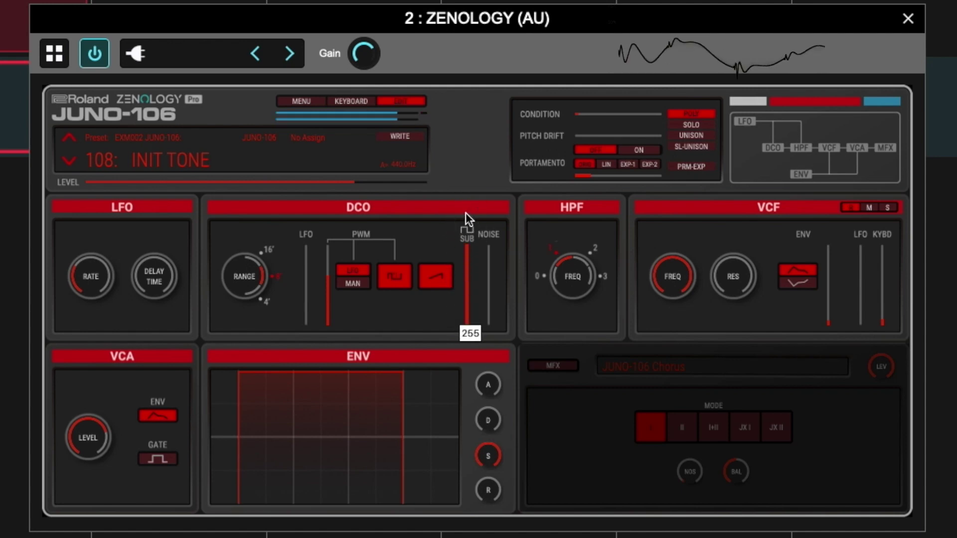
pyautogui.moveTo(465, 245)
pyautogui.mouseDown()
pyautogui.moveTo(462, 335)
pyautogui.moveTo(464, 233)
pyautogui.mouseUp()
pyautogui.click(438, 276)
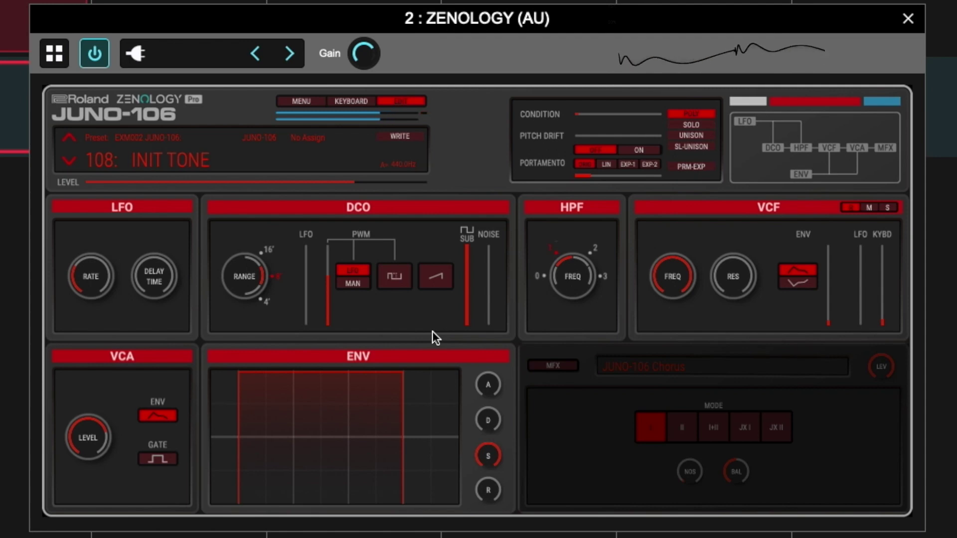
pyautogui.click(429, 279)
pyautogui.moveTo(468, 246); pyautogui.dragTo(472, 220)
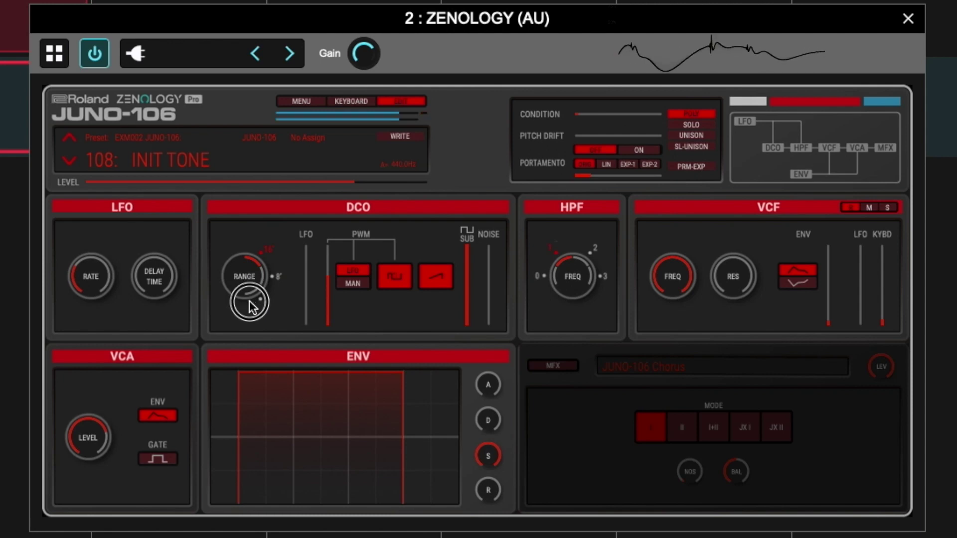
# Try the DCO range at 16' and the noise level at maximum, lowering the noise almost to zero again.
pyautogui.moveTo(250, 301)
pyautogui.mouseDown()
pyautogui.moveTo(250, 250)
pyautogui.moveTo(256, 289)
pyautogui.mouseUp()
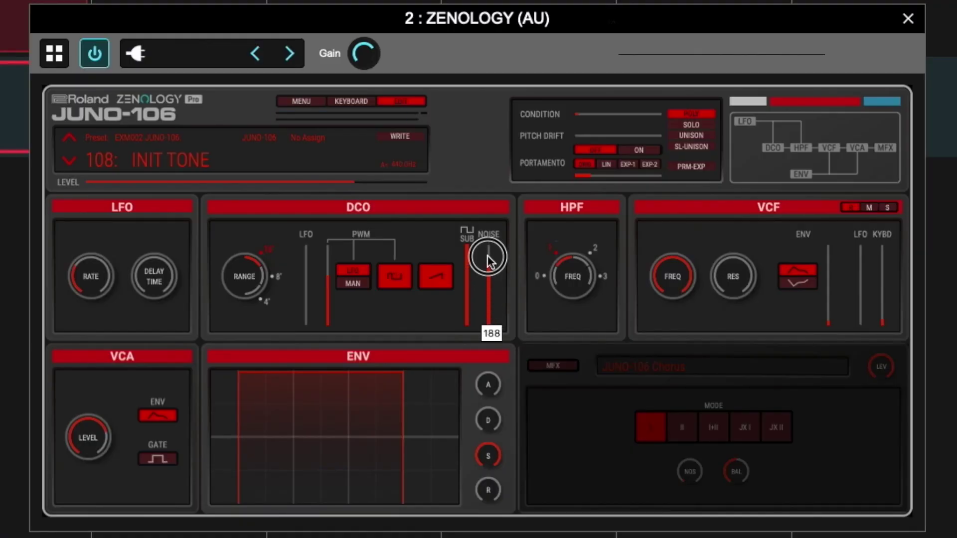
pyautogui.moveTo(487, 265); pyautogui.dragTo(488, 246)
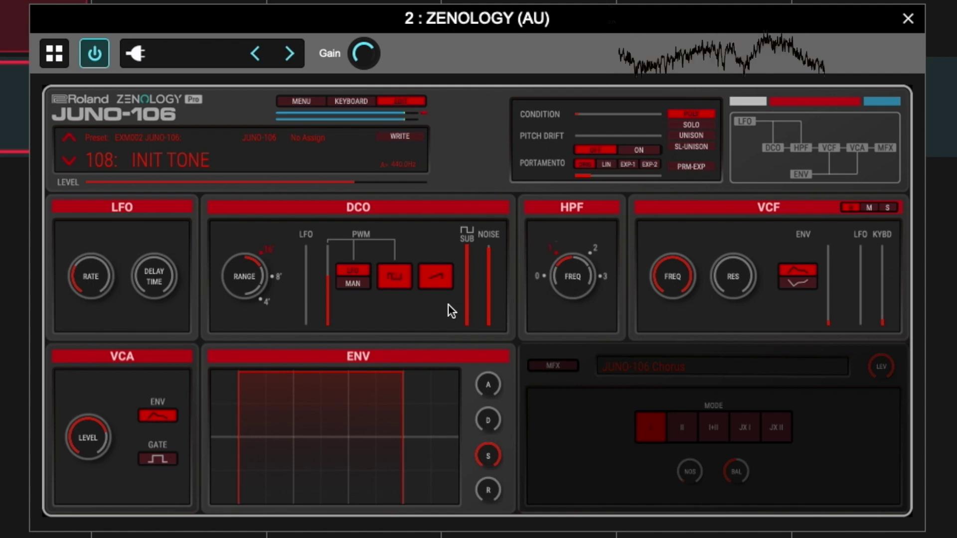
pyautogui.moveTo(487, 255); pyautogui.dragTo(491, 319)
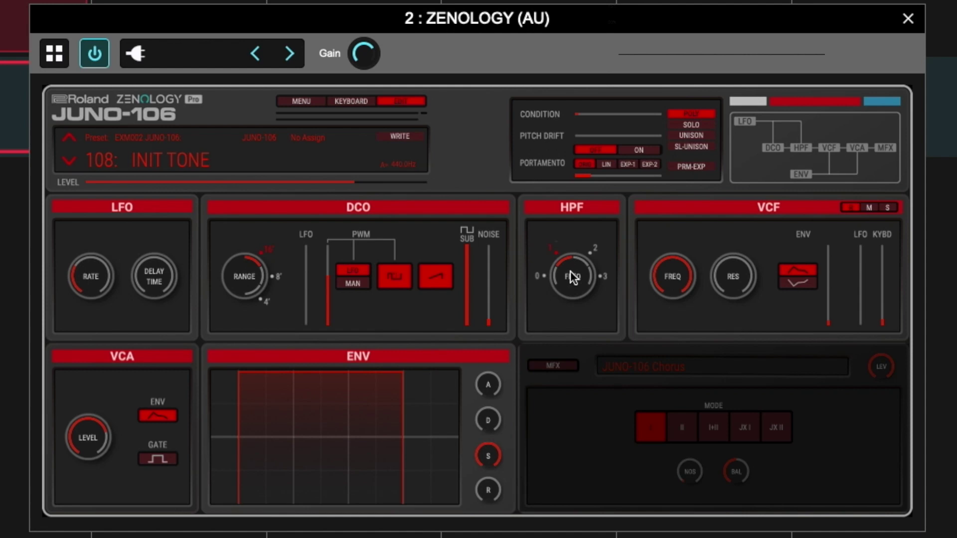
# Audition the HPF frequency positions with the sub oscillator at full, and set the HPF to 0 and the DCO range to 8'.
pyautogui.moveTo(568, 263)
pyautogui.mouseDown()
pyautogui.moveTo(569, 292)
pyautogui.moveTo(567, 247)
pyautogui.mouseUp()
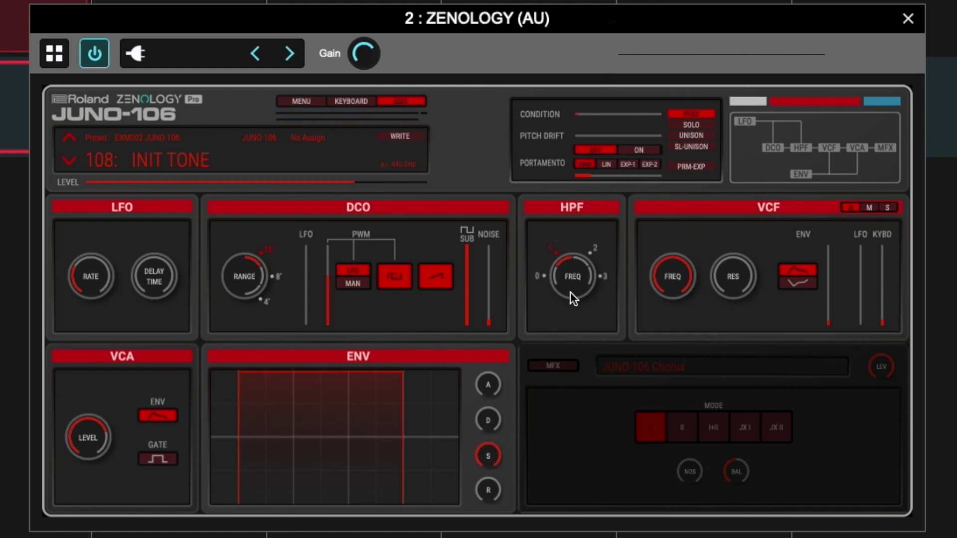
pyautogui.moveTo(571, 291); pyautogui.dragTo(578, 267)
pyautogui.moveTo(468, 252); pyautogui.dragTo(468, 177)
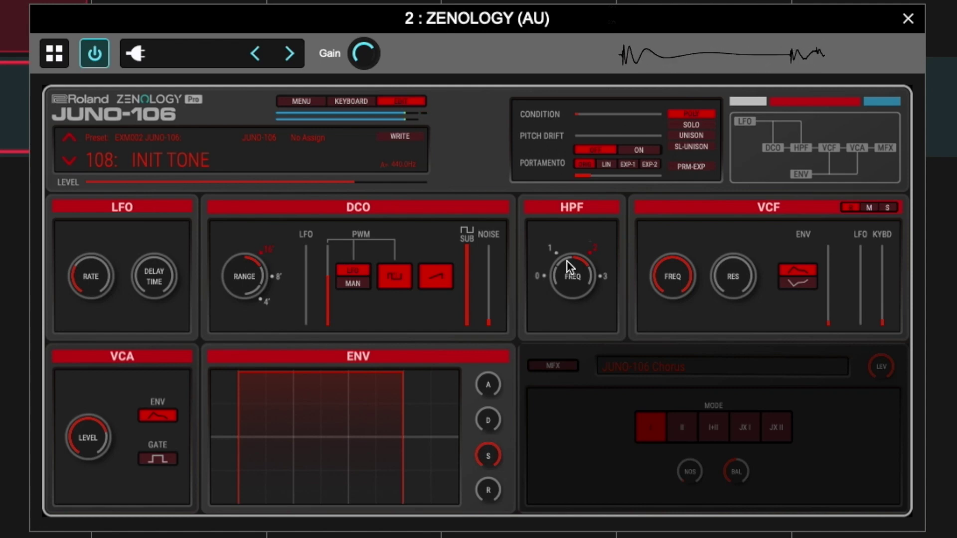
pyautogui.moveTo(580, 268); pyautogui.dragTo(576, 301)
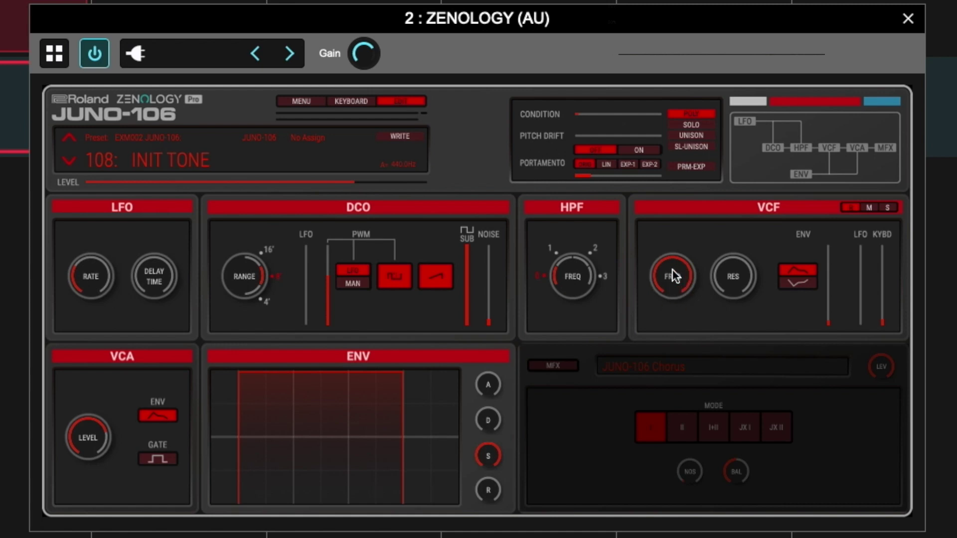
# Shape the VCF by lowering its cutoff frequency and raising the resonance and keyboard tracking well above their current levels.
pyautogui.moveTo(674, 276); pyautogui.dragTo(672, 315)
pyautogui.moveTo(718, 274); pyautogui.dragTo(734, 176)
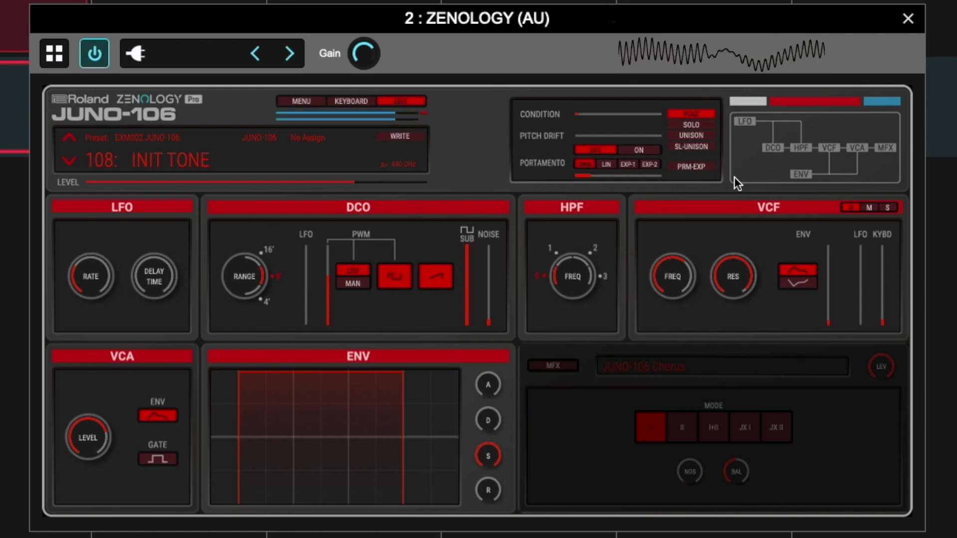
pyautogui.click(882, 330)
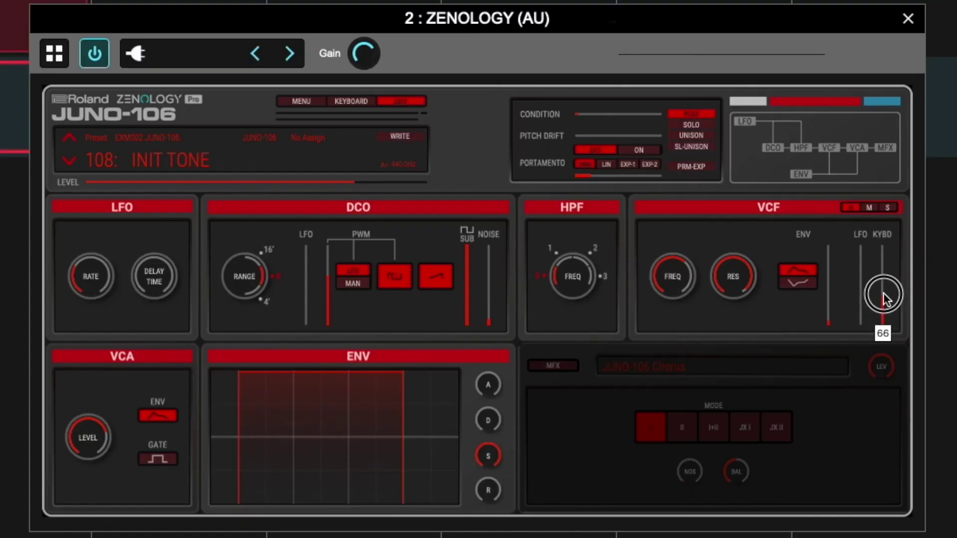
pyautogui.moveTo(879, 259); pyautogui.dragTo(879, 261)
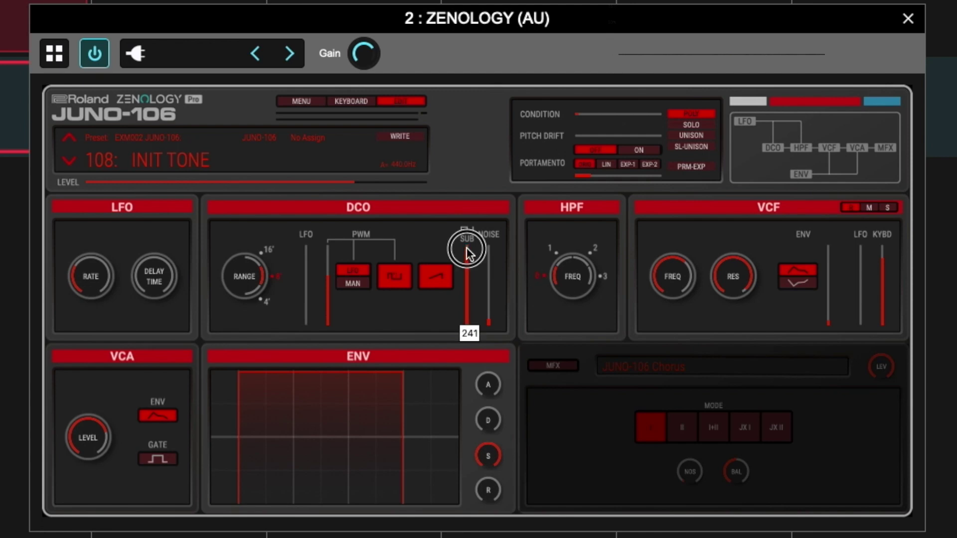
# Lower the DCO sub oscillator to zero and ease the VCF resonance back slightly.
pyautogui.moveTo(467, 251); pyautogui.dragTo(463, 421)
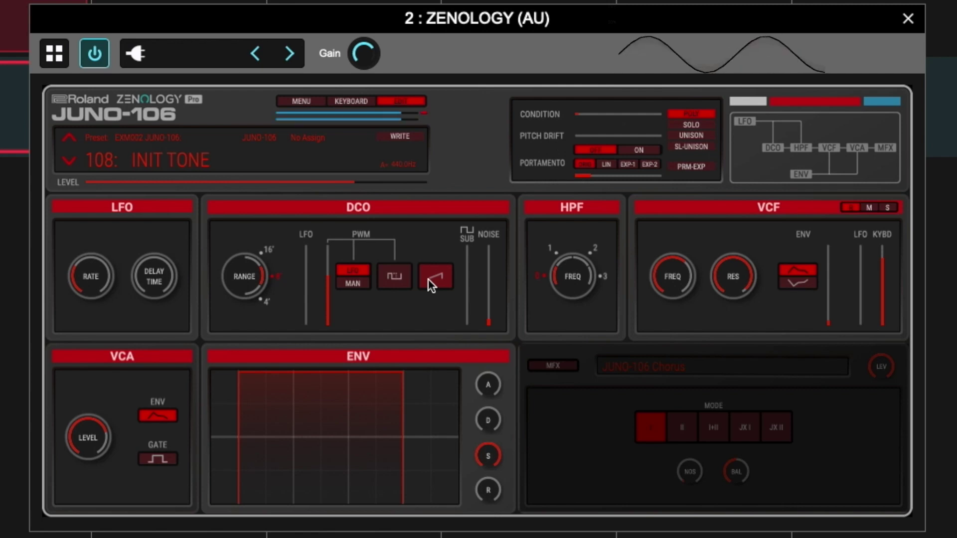
pyautogui.click(732, 315)
pyautogui.moveTo(730, 271); pyautogui.dragTo(731, 287)
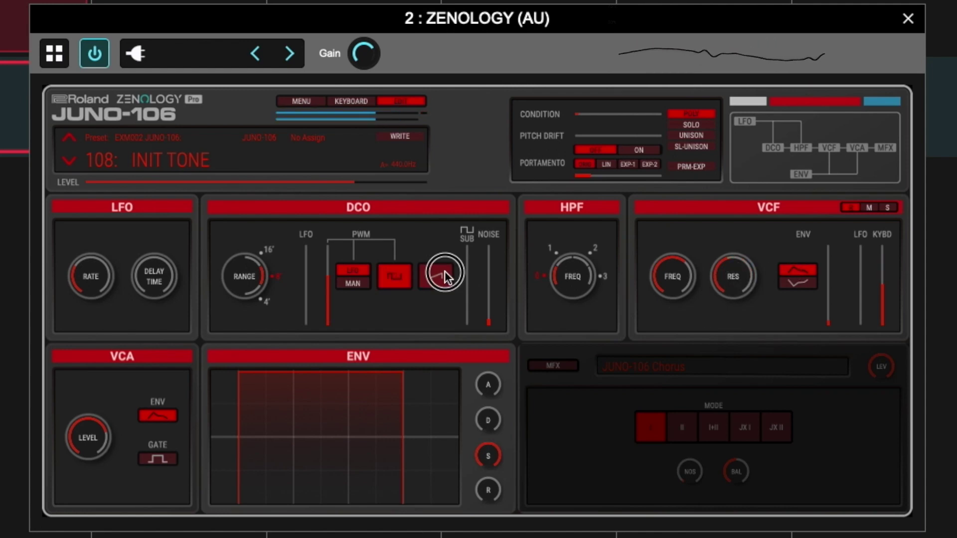
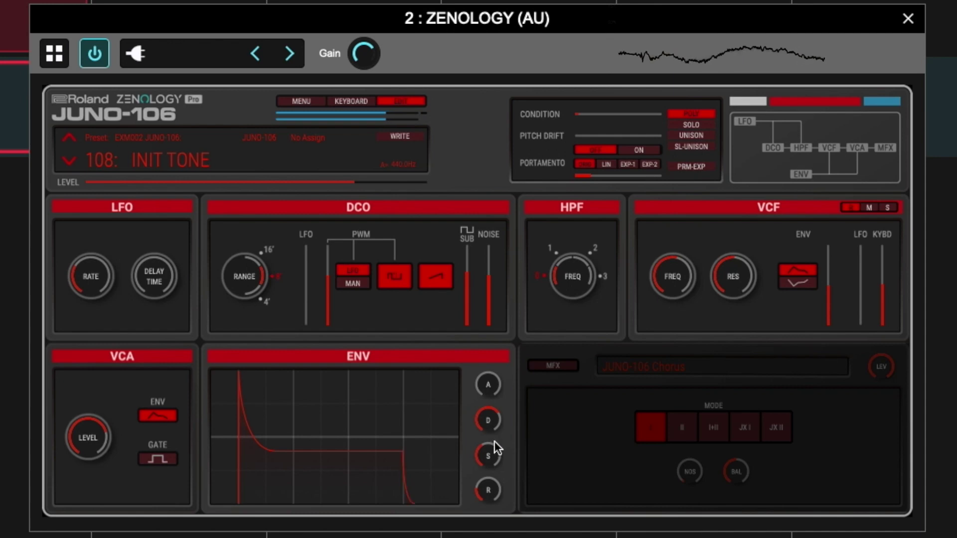
# Shorten the envelope's decay, lengthen its attack slightly, and sweep the VCF envelope amount from low to maximum.
pyautogui.moveTo(482, 426); pyautogui.dragTo(488, 453)
pyautogui.moveTo(487, 384); pyautogui.dragTo(492, 348)
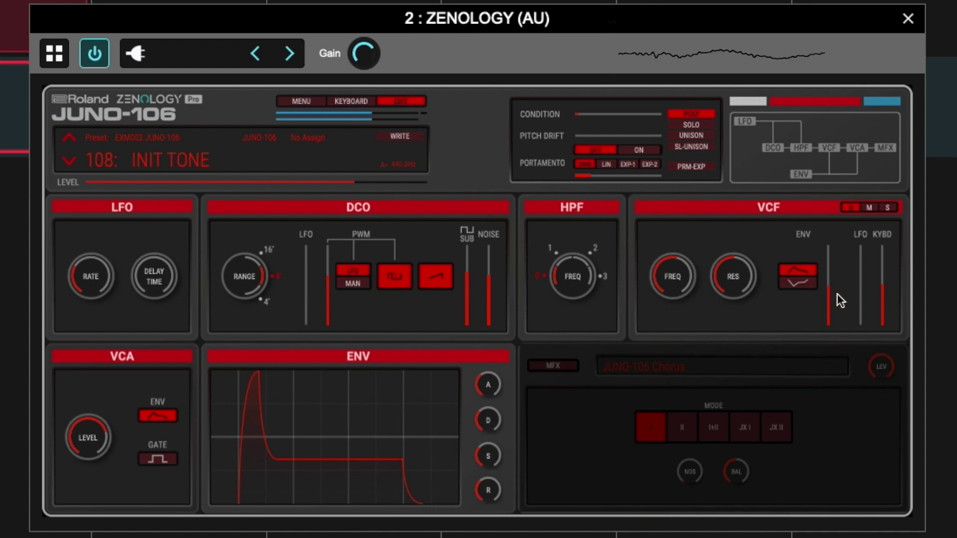
pyautogui.moveTo(827, 286); pyautogui.dragTo(828, 308)
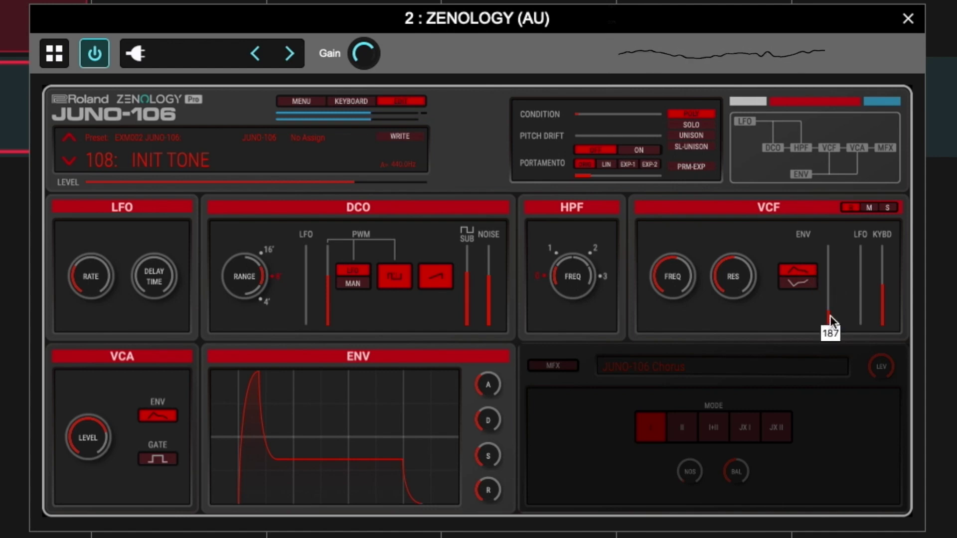
pyautogui.moveTo(829, 315); pyautogui.dragTo(830, 235)
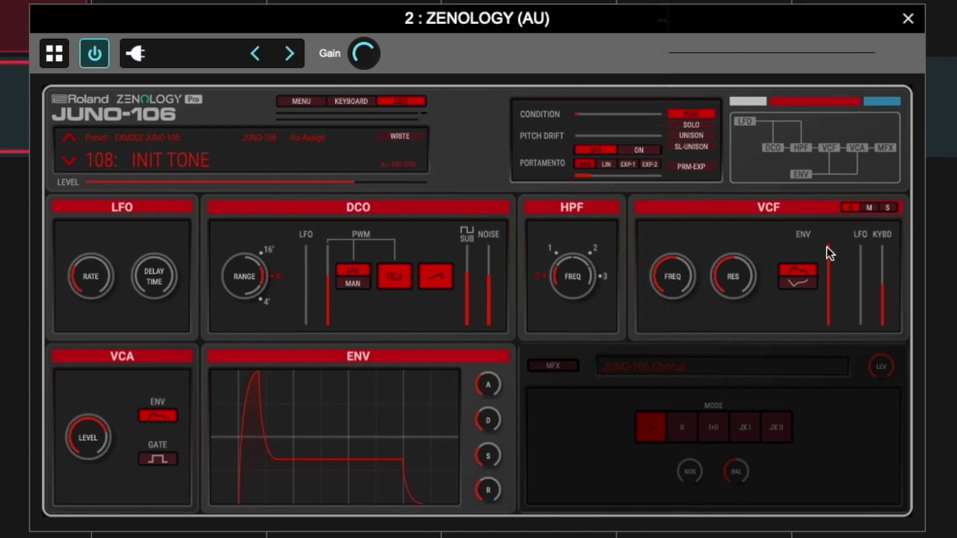
# Drop the VCF cutoff frequency to minimum and reshape the envelope with a longer attack and slightly higher sustain.
pyautogui.moveTo(675, 285); pyautogui.dragTo(668, 369)
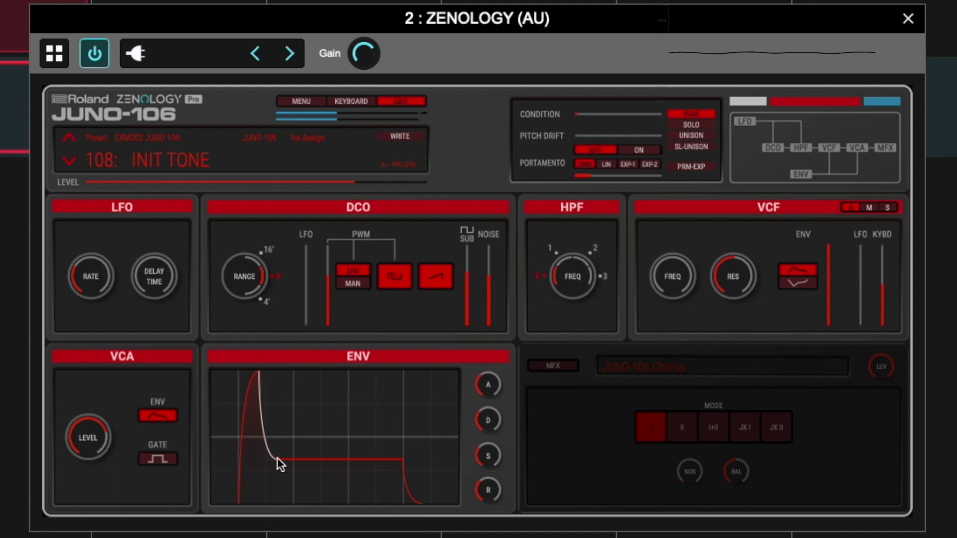
pyautogui.moveTo(305, 456); pyautogui.dragTo(310, 442)
pyautogui.moveTo(245, 421); pyautogui.dragTo(265, 422)
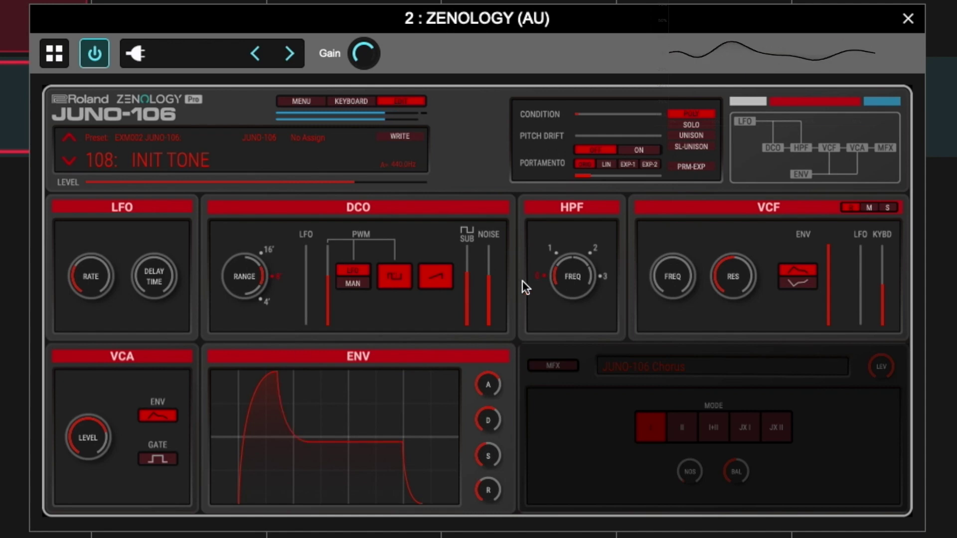
pyautogui.moveTo(345, 442); pyautogui.dragTo(343, 454)
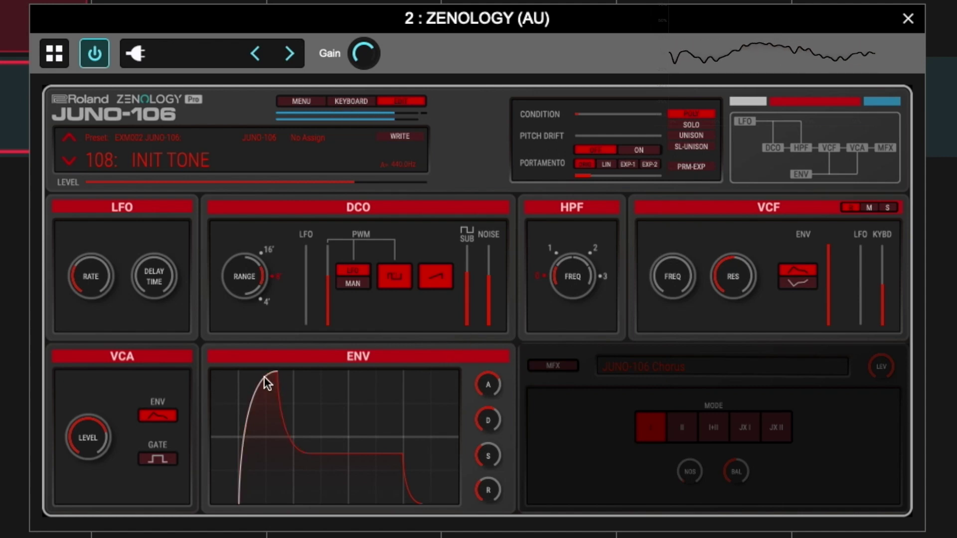
# Reduce the VCF envelope amount to a little above halfway and raise the cutoff frequency partway.
pyautogui.moveTo(828, 244); pyautogui.dragTo(829, 266)
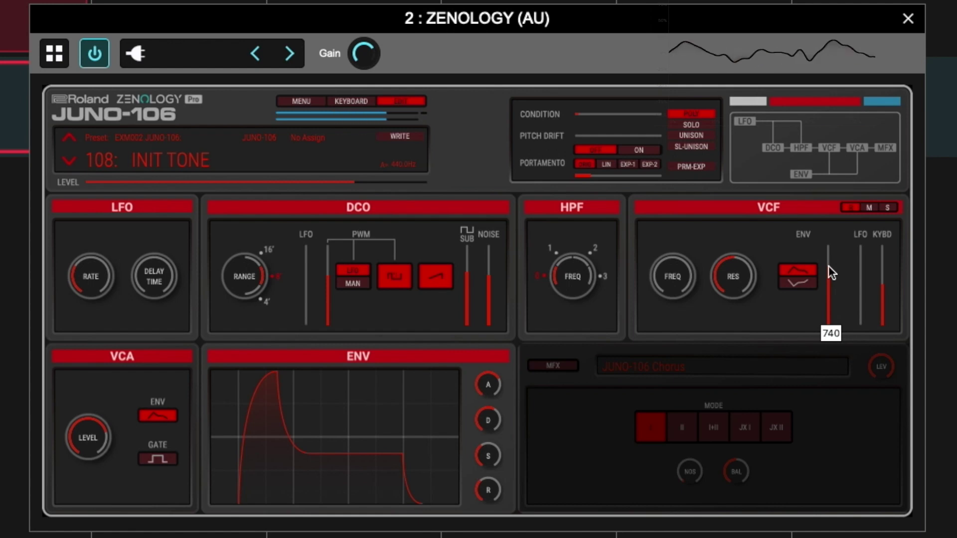
pyautogui.moveTo(828, 265); pyautogui.dragTo(829, 278)
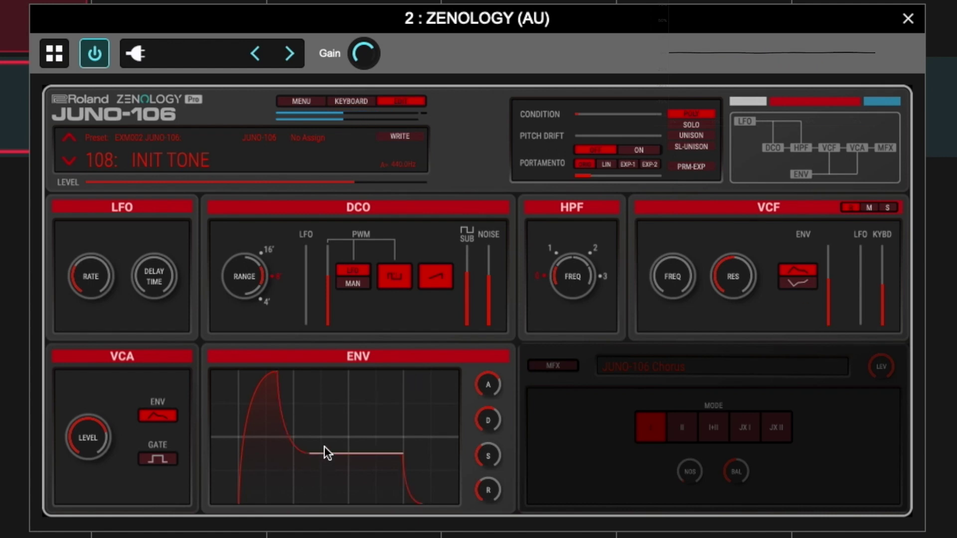
pyautogui.moveTo(667, 285); pyautogui.dragTo(666, 239)
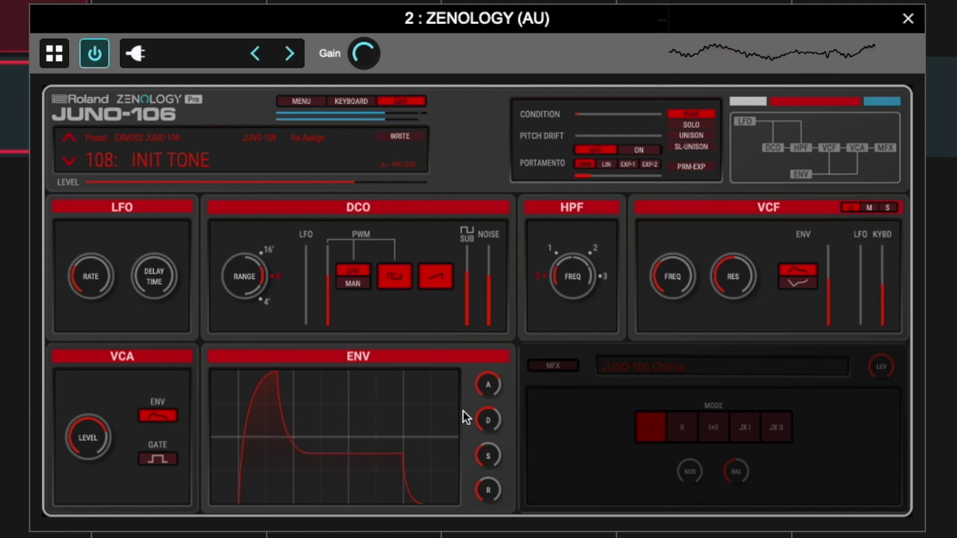
# Shorten the envelope's attack and audition the VCA in Gate mode before returning it to ENV.
pyautogui.moveTo(491, 383); pyautogui.dragTo(487, 445)
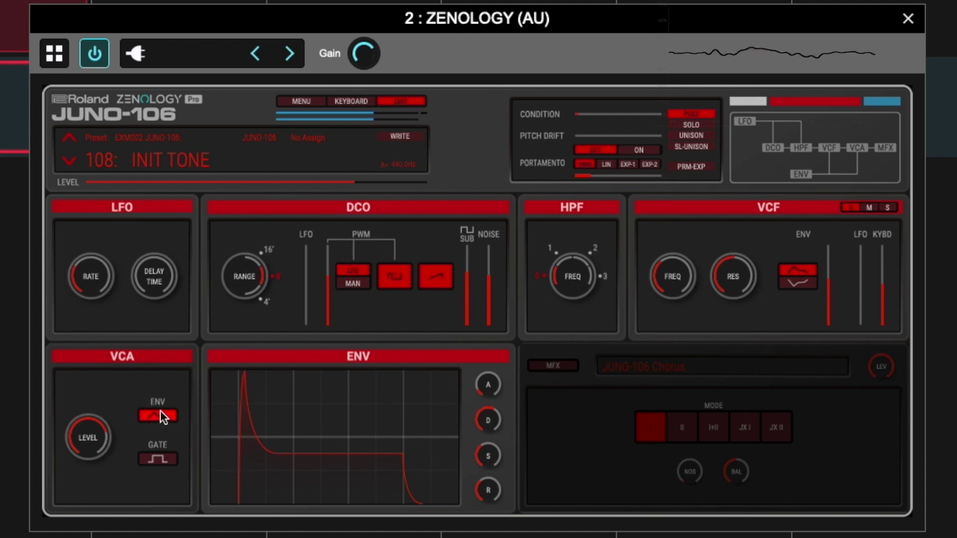
pyautogui.click(160, 456)
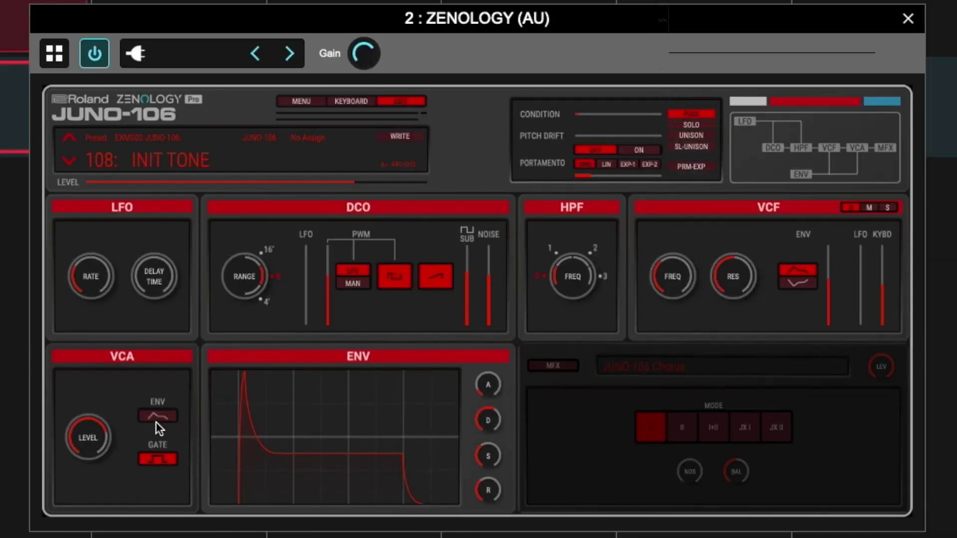
pyautogui.click(165, 414)
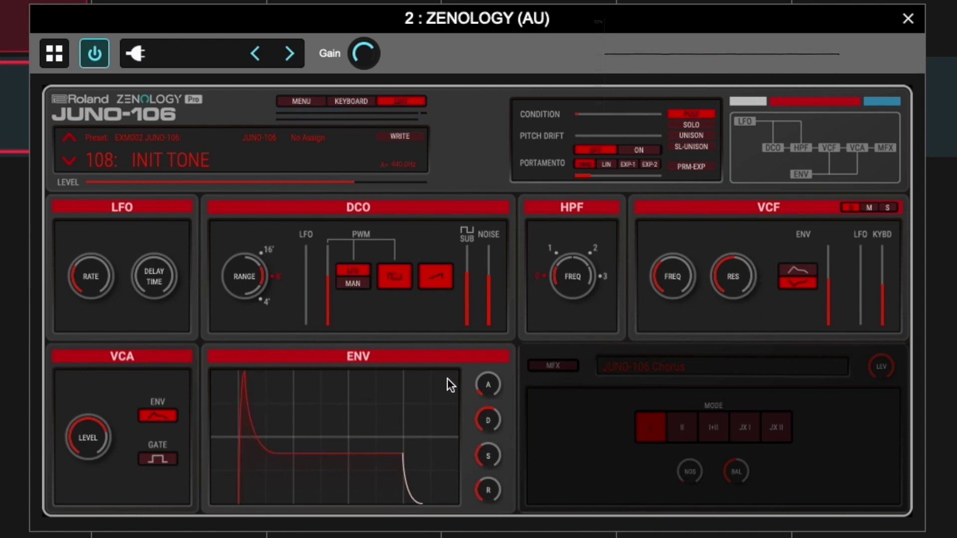
# Audition the inverted VCF envelope with a longer attack, higher cutoff and more resonance, and return to normal polarity.
pyautogui.moveTo(486, 383); pyautogui.dragTo(491, 343)
pyautogui.click(803, 268)
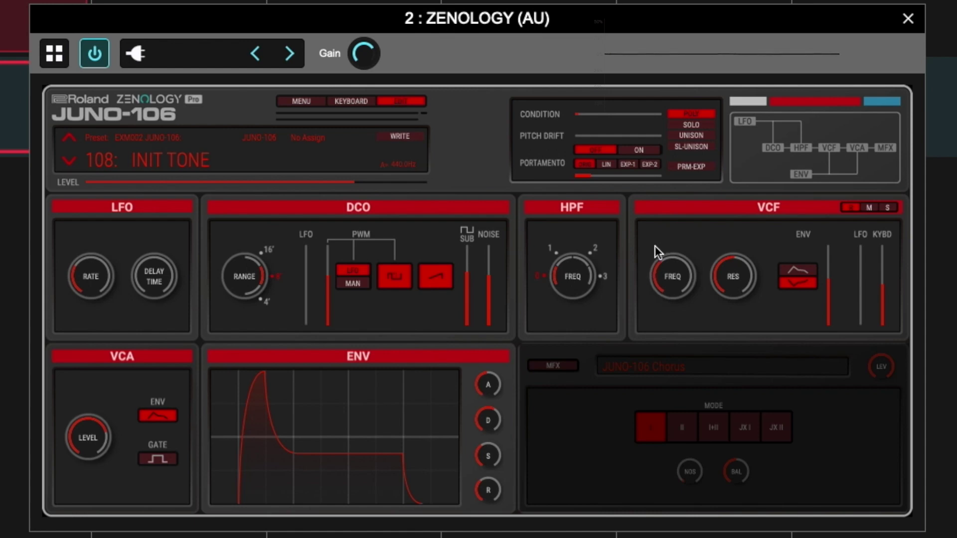
pyautogui.moveTo(647, 274); pyautogui.dragTo(678, 212)
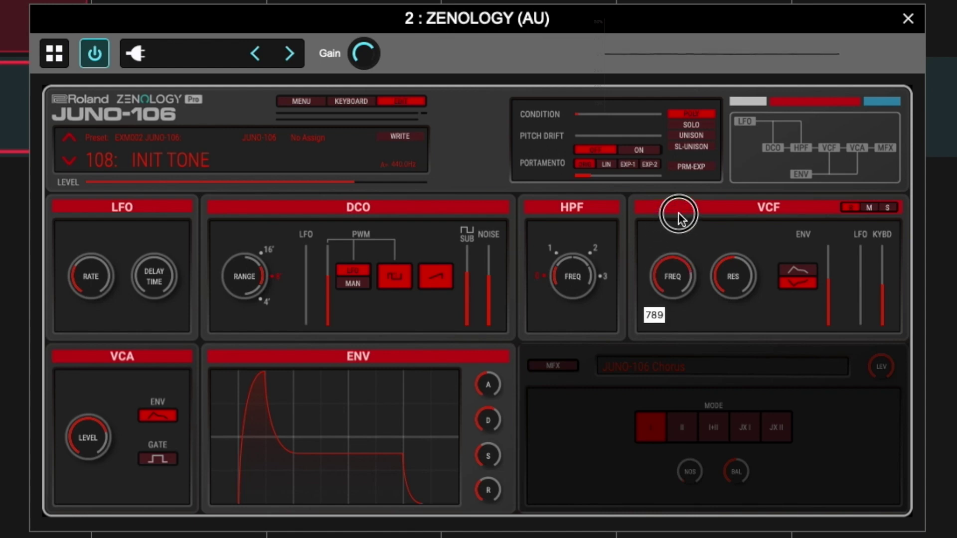
pyautogui.moveTo(683, 269); pyautogui.dragTo(693, 213)
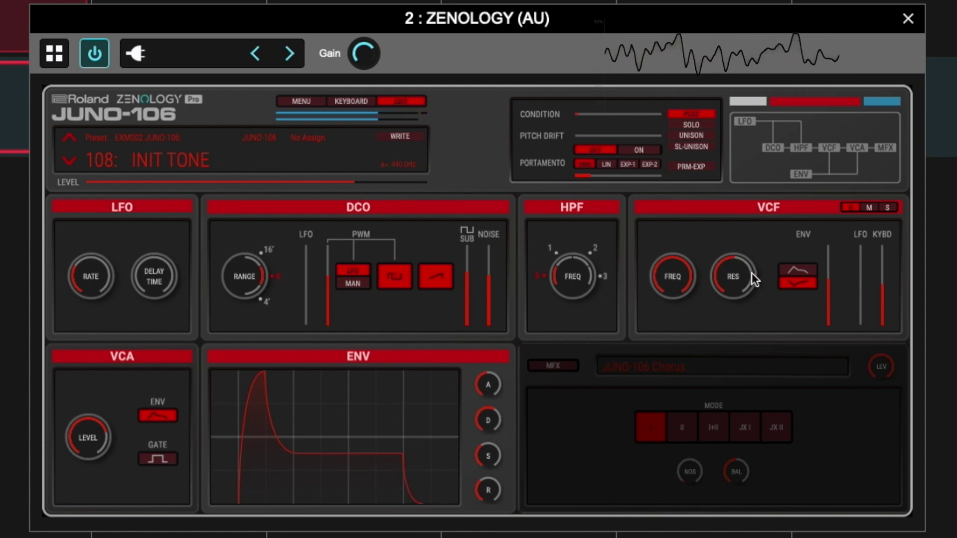
pyautogui.moveTo(738, 276); pyautogui.dragTo(745, 257)
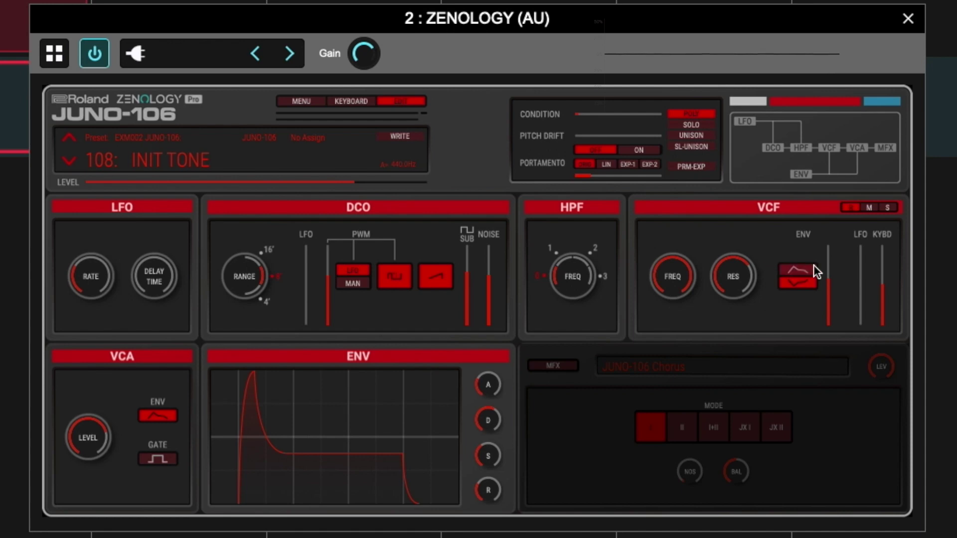
pyautogui.click(798, 270)
# Add a little LFO to the VCF, audition LFO delay times up to 816 with a faster rate, and return the delay to zero.
pyautogui.moveTo(861, 323); pyautogui.dragTo(861, 307)
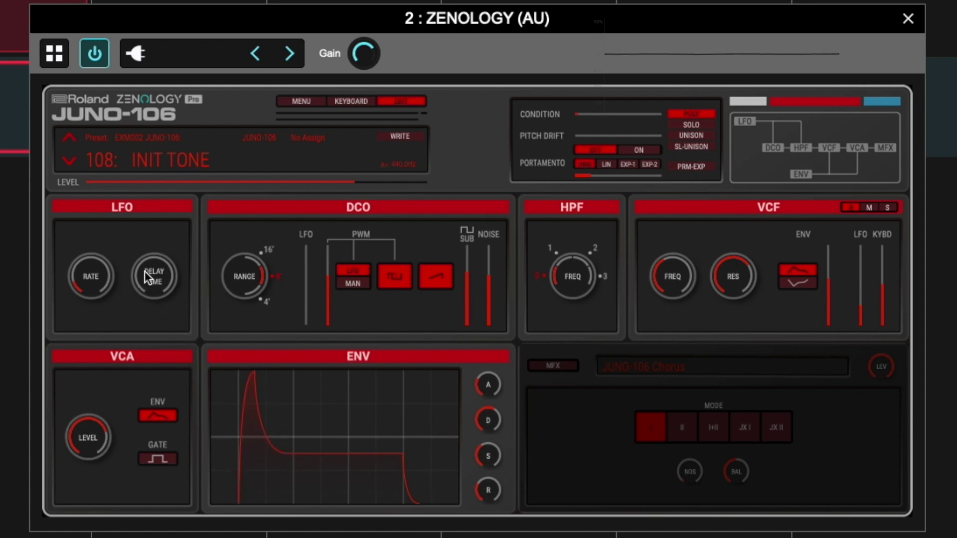
pyautogui.moveTo(151, 277); pyautogui.dragTo(153, 234)
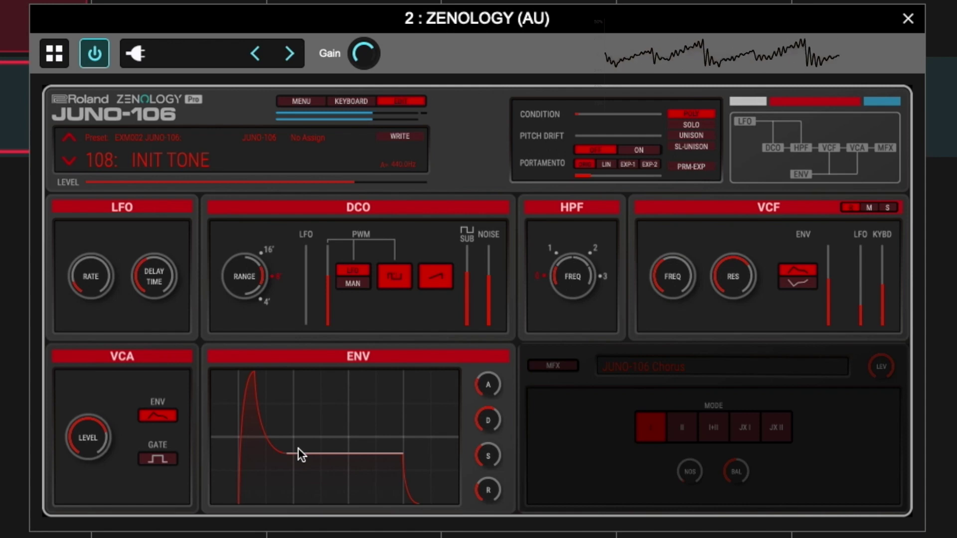
pyautogui.moveTo(151, 278); pyautogui.dragTo(157, 235)
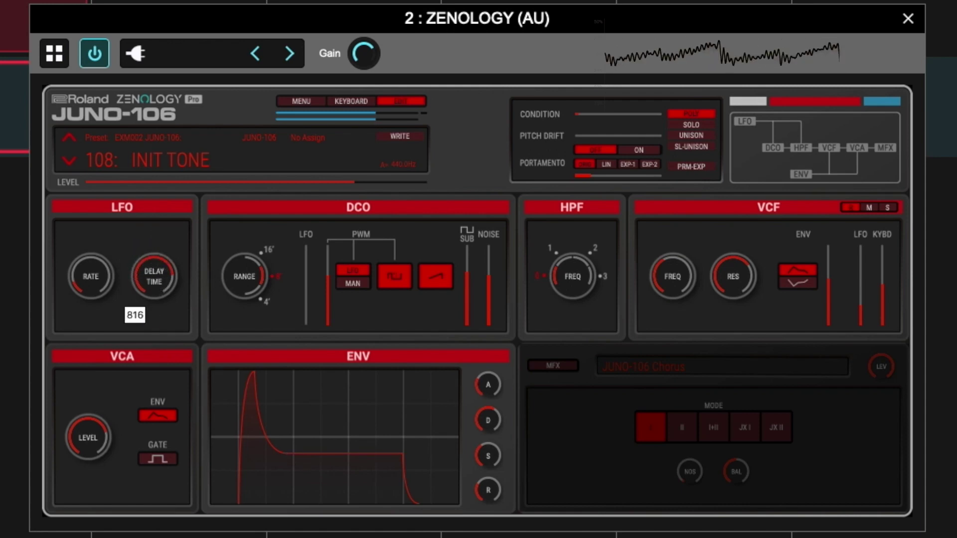
pyautogui.moveTo(90, 279); pyautogui.dragTo(92, 250)
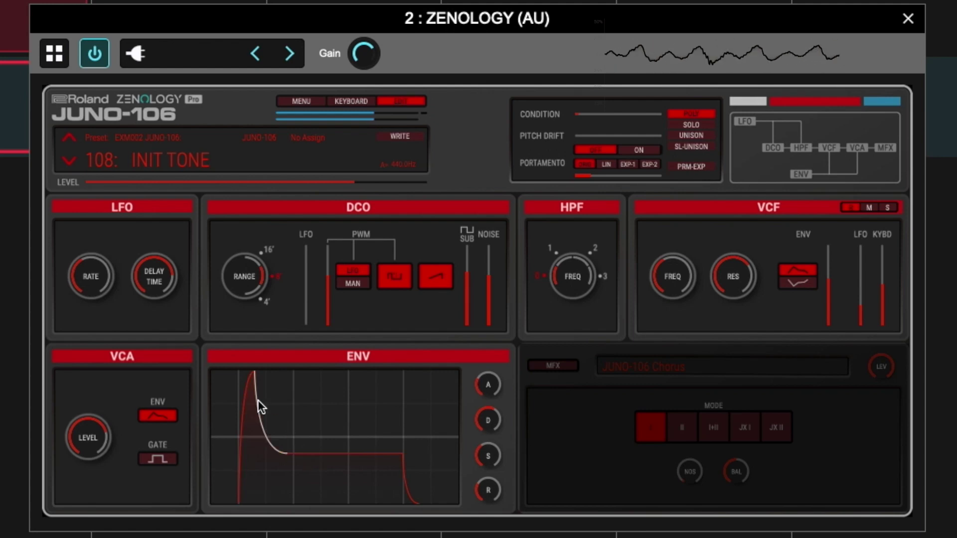
pyautogui.moveTo(145, 277); pyautogui.dragTo(152, 427)
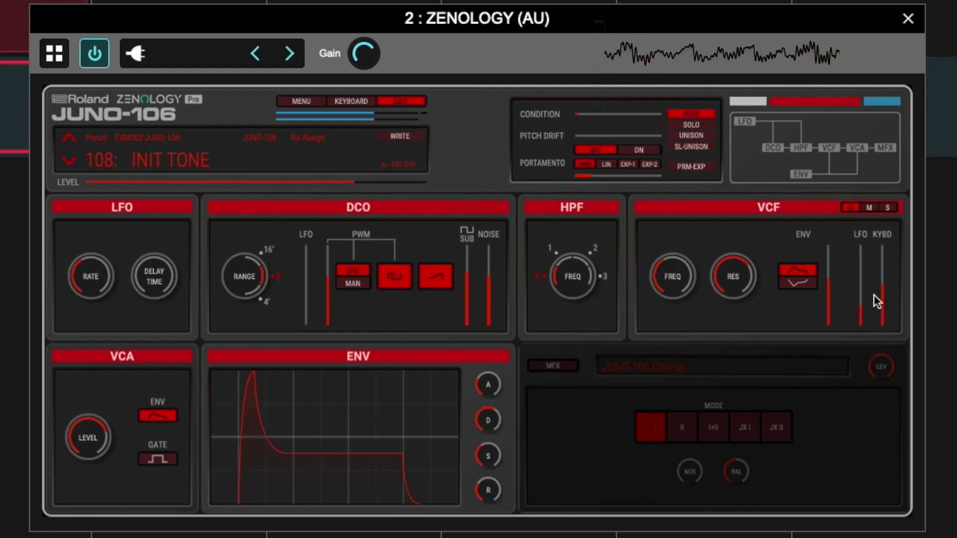
# Audition full VCF LFO modulation with a long LFO delay time, set the rate to 205, and reduce the VCF LFO to a low amount.
pyautogui.moveTo(862, 309); pyautogui.dragTo(862, 231)
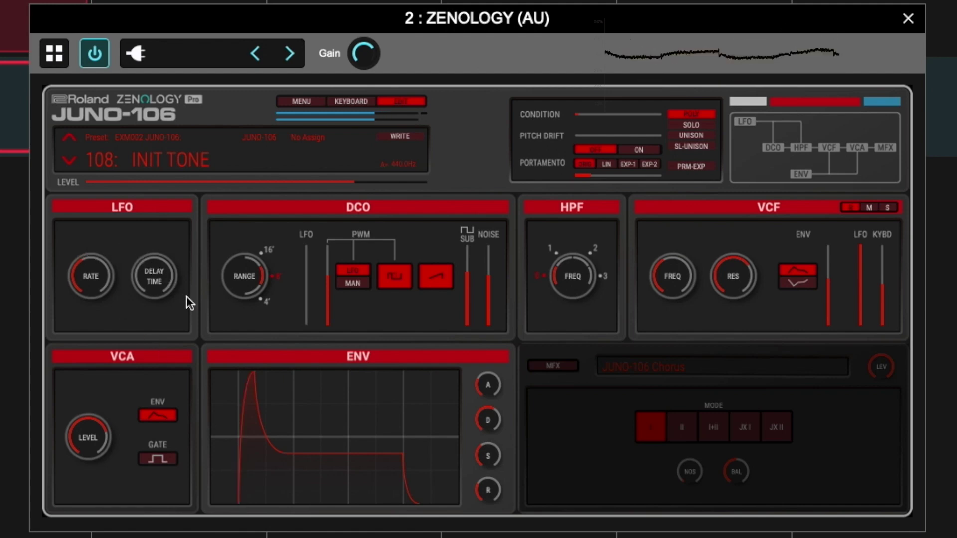
pyautogui.moveTo(155, 285); pyautogui.dragTo(153, 235)
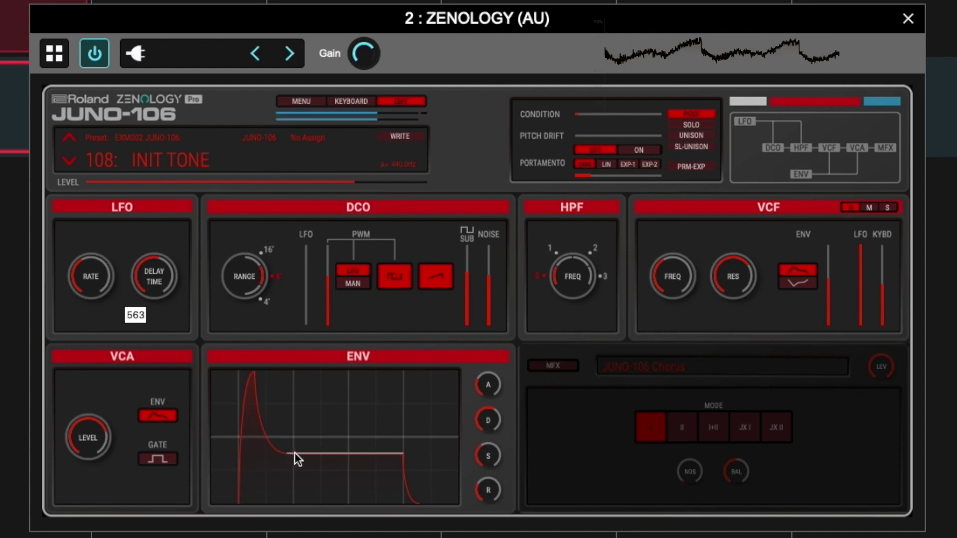
pyautogui.moveTo(146, 276); pyautogui.dragTo(150, 247)
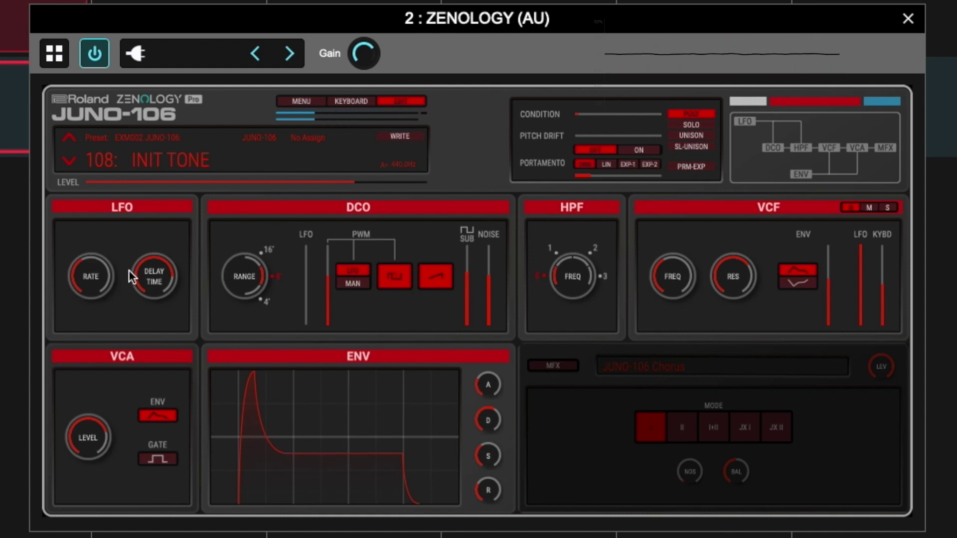
pyautogui.moveTo(88, 282)
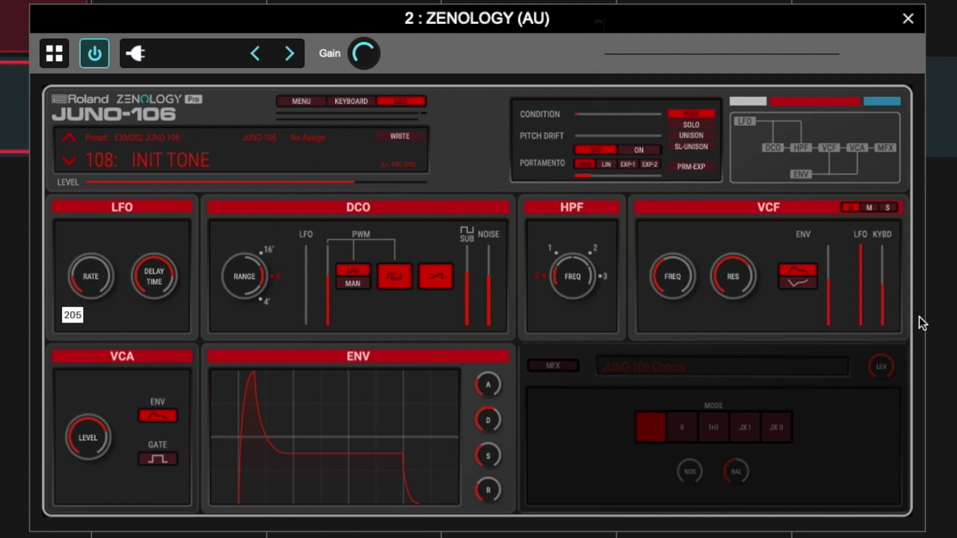
pyautogui.moveTo(865, 250); pyautogui.dragTo(868, 312)
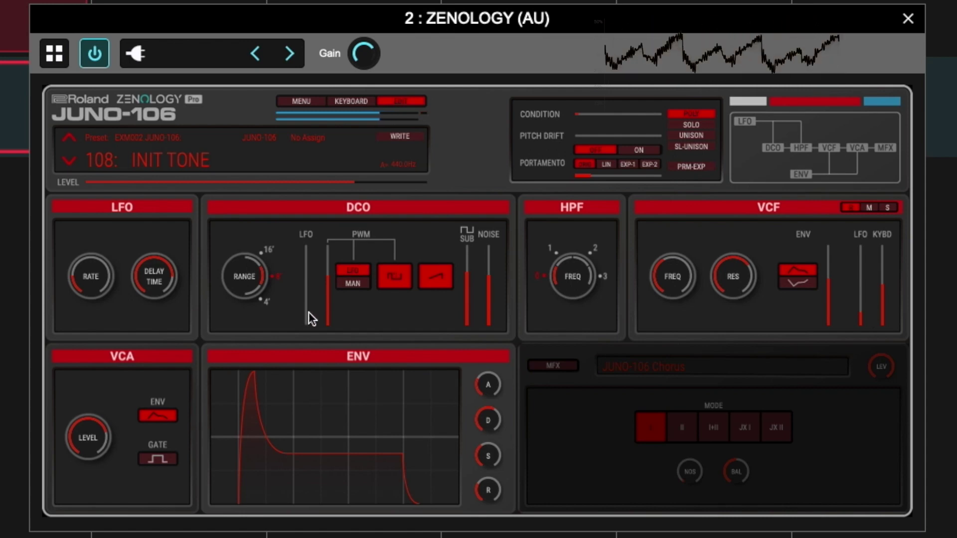
# Apply a small amount of LFO to the DCO at a faster LFO rate, with the PWM and VCF LFO amounts at 0.
pyautogui.moveTo(306, 321); pyautogui.dragTo(307, 296)
pyautogui.moveTo(86, 281); pyautogui.dragTo(93, 245)
pyautogui.moveTo(305, 301); pyautogui.dragTo(306, 308)
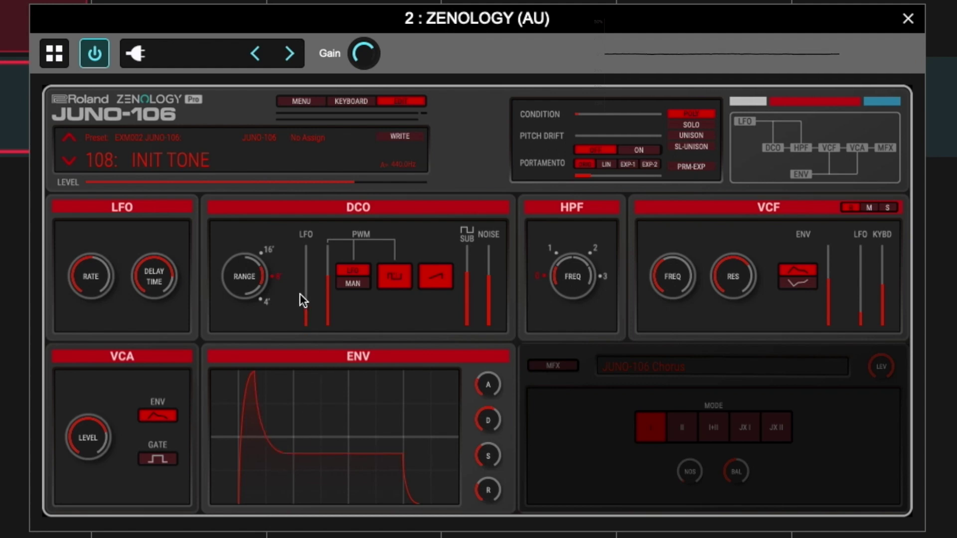
pyautogui.moveTo(325, 282); pyautogui.dragTo(328, 292)
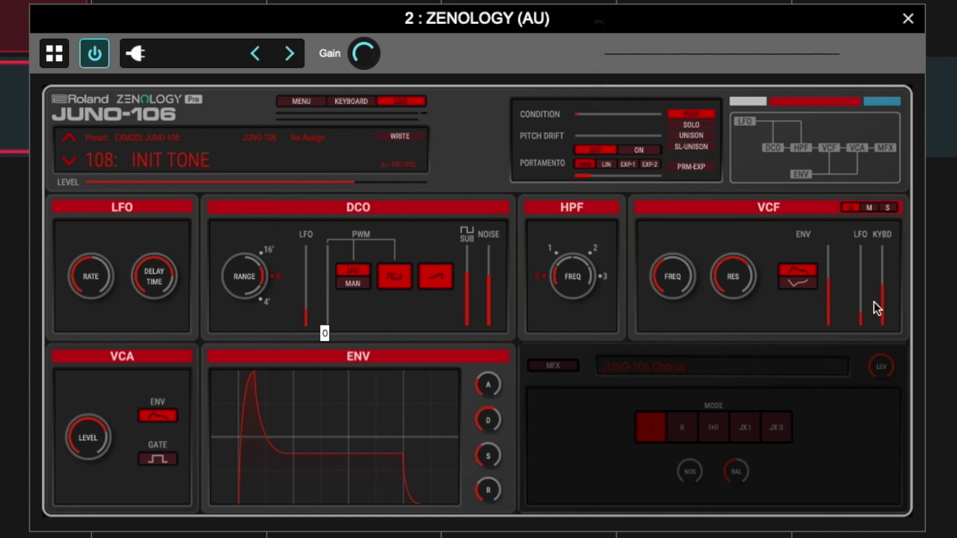
pyautogui.moveTo(862, 316); pyautogui.dragTo(862, 357)
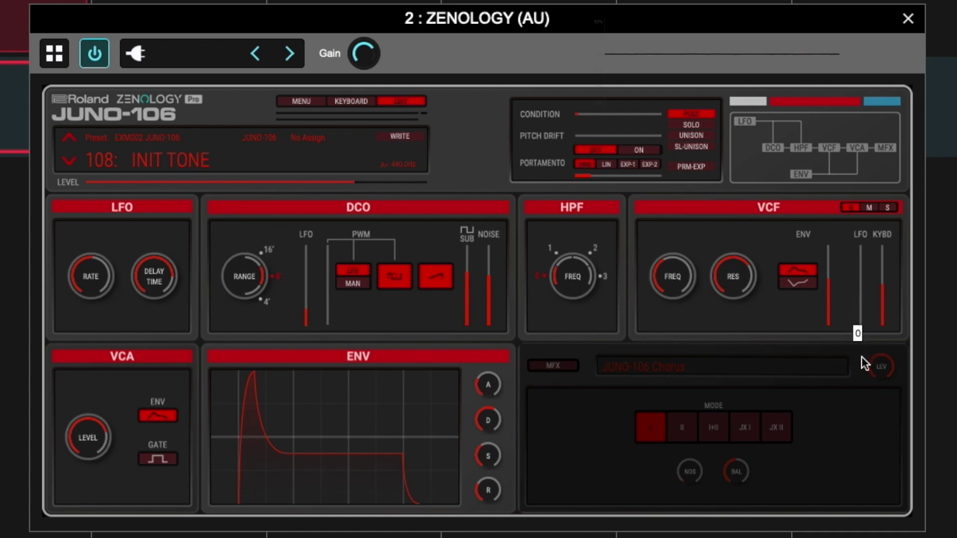
# Turn on the JUNO-106 Chorus effect and audition modes II and I+II.
pyautogui.click(557, 365)
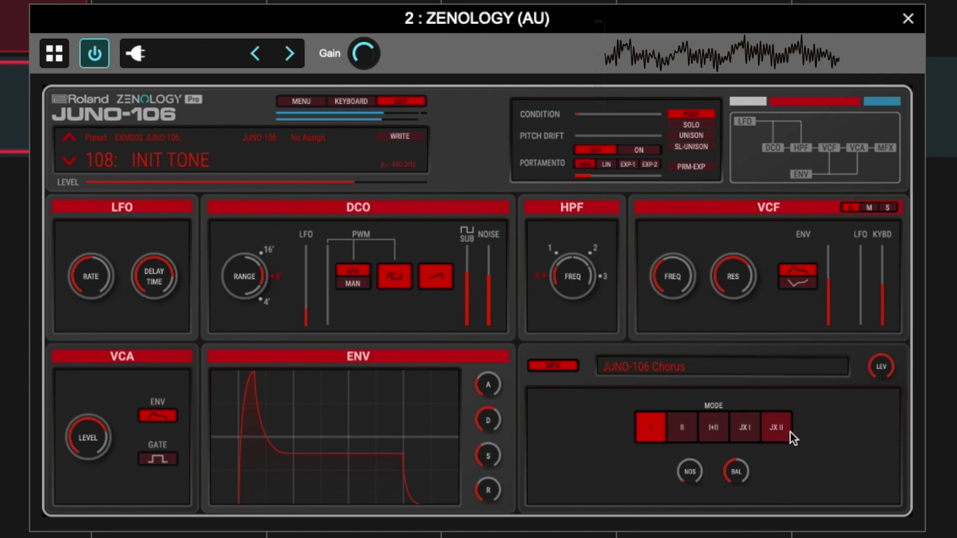
pyautogui.click(681, 428)
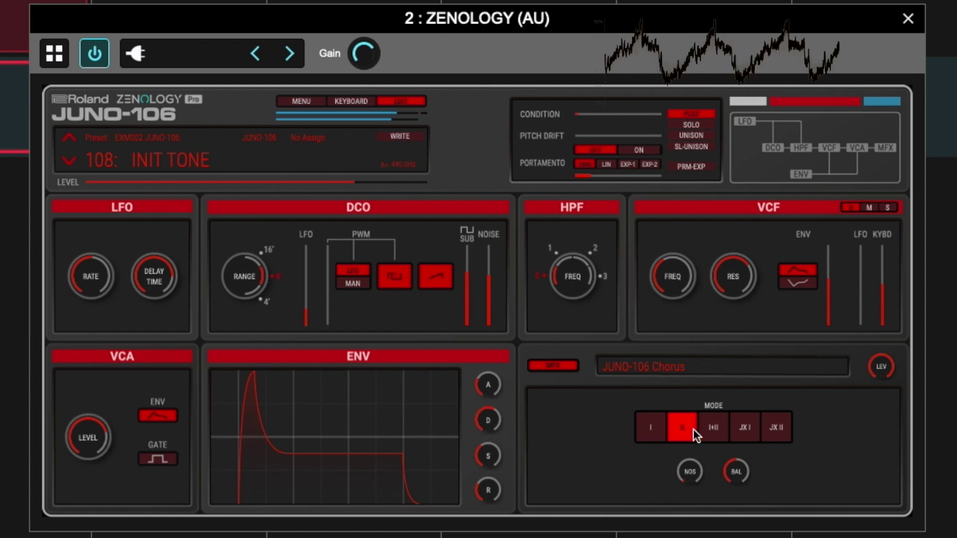
pyautogui.click(714, 428)
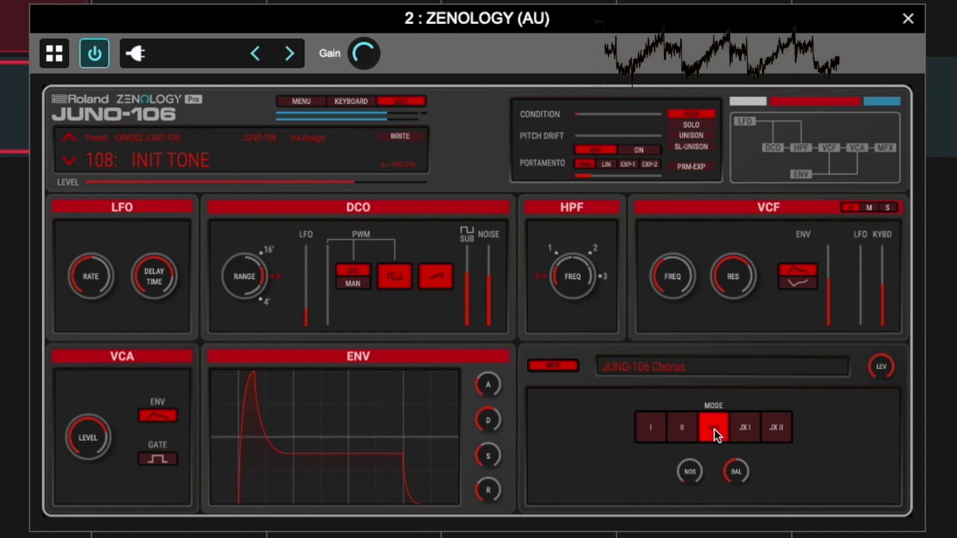
# Audition the chorus with its noise raised, select chorus mode I, and return the noise to 0.
pyautogui.scroll(-2, 715, 428)
pyautogui.click(713, 432)
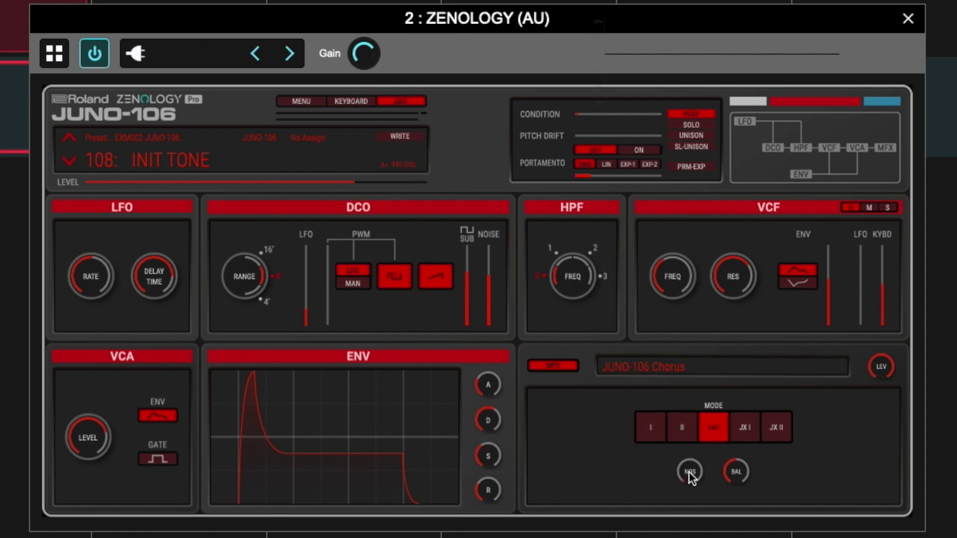
pyautogui.moveTo(692, 471); pyautogui.dragTo(688, 408)
pyautogui.click(675, 434)
pyautogui.click(650, 432)
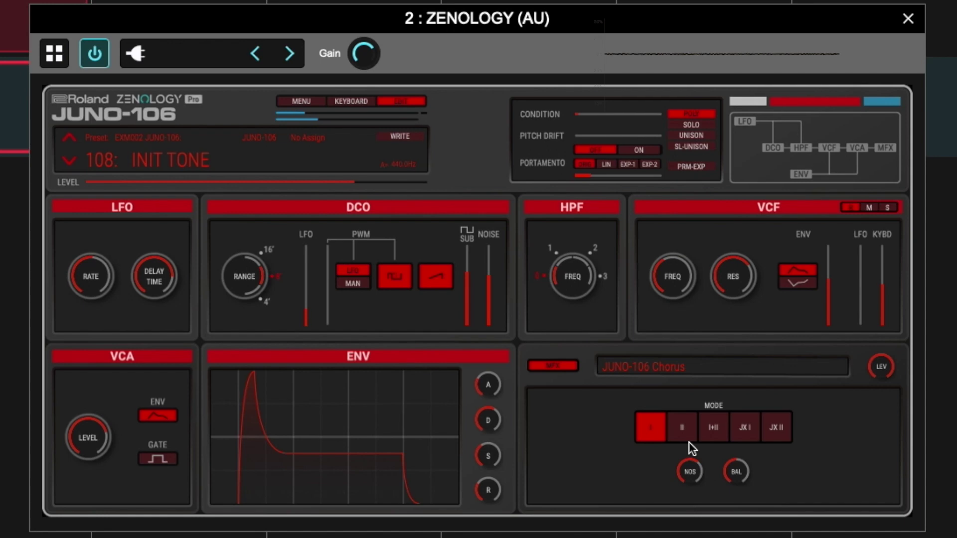
pyautogui.moveTo(697, 472); pyautogui.dragTo(695, 536)
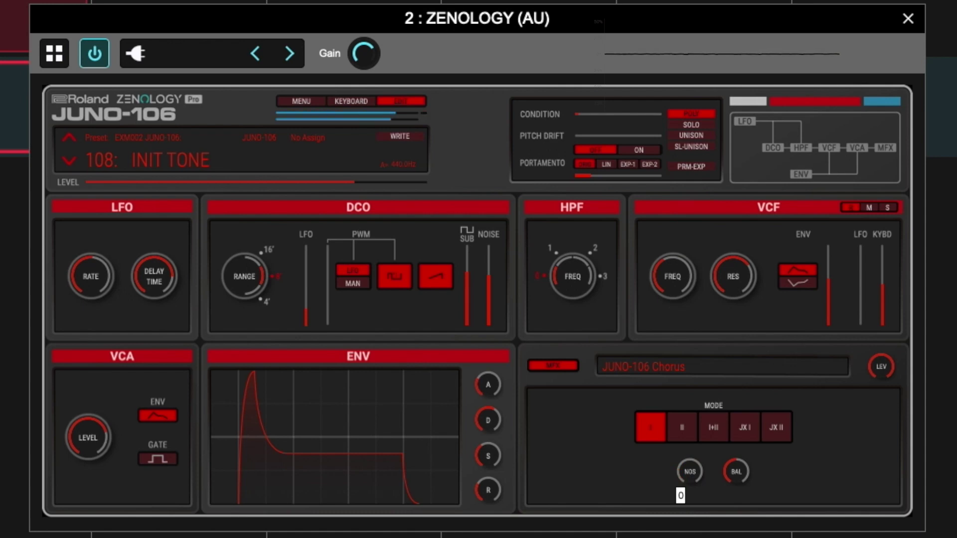
# Set the chorus balance to D41:59W, audition mode II, and return to mode I.
pyautogui.moveTo(736, 473); pyautogui.dragTo(761, 459)
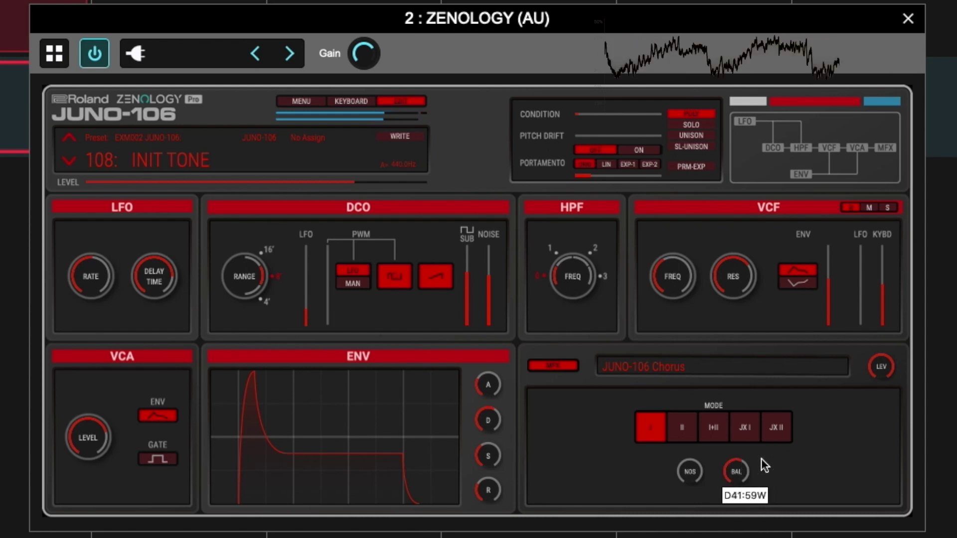
pyautogui.click(687, 427)
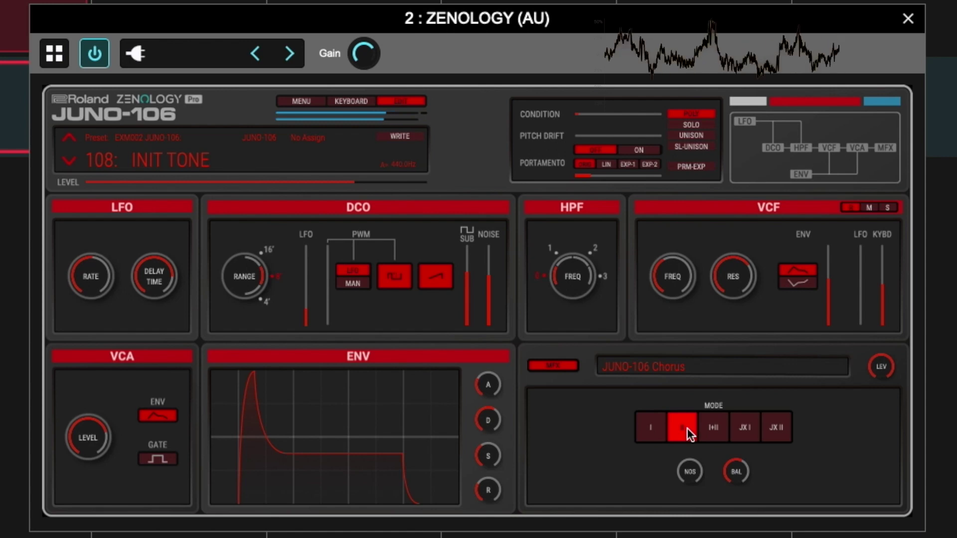
pyautogui.click(655, 426)
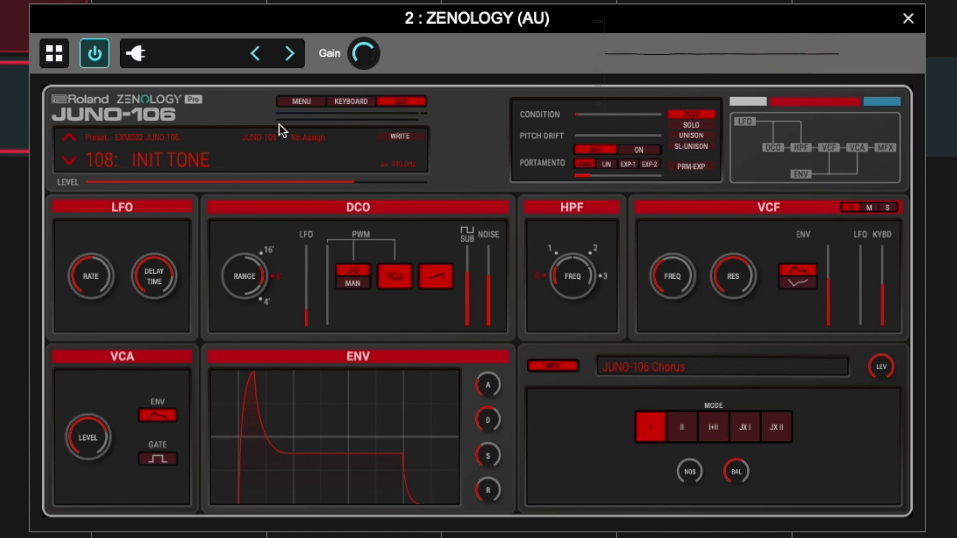
# Reduce the envelope attack to its minimum and set the DCO noise level to 0.
pyautogui.moveTo(253, 374); pyautogui.dragTo(186, 375)
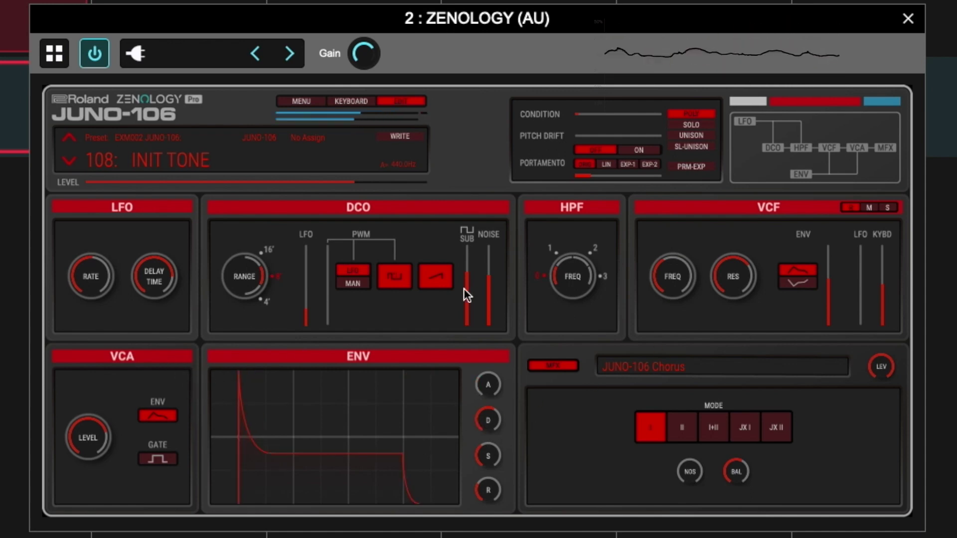
pyautogui.moveTo(489, 273); pyautogui.dragTo(489, 359)
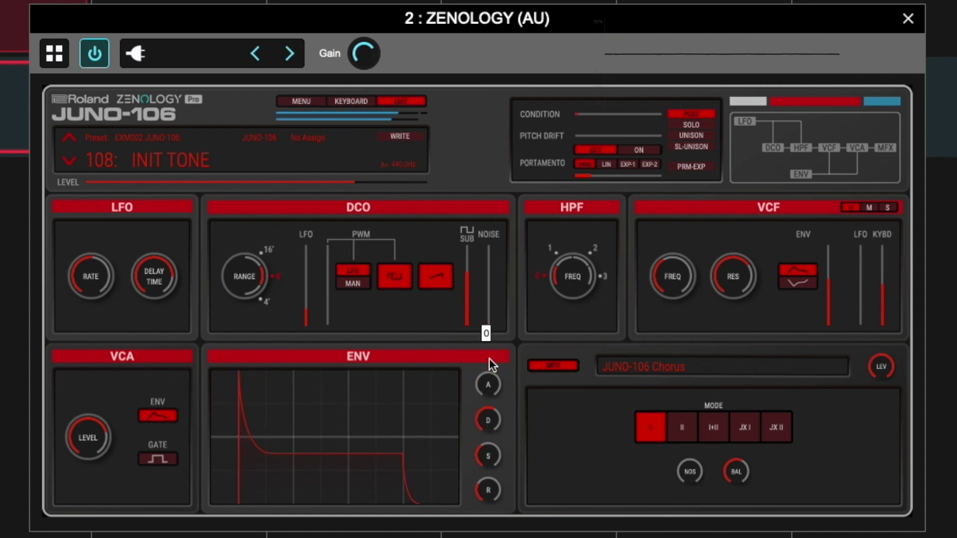
# Set the VCF resonance to 271, cutoff frequency to 246 and envelope amount to 359, with the envelope decay at 307.
pyautogui.moveTo(733, 283)
pyautogui.moveTo(733, 282); pyautogui.dragTo(726, 317)
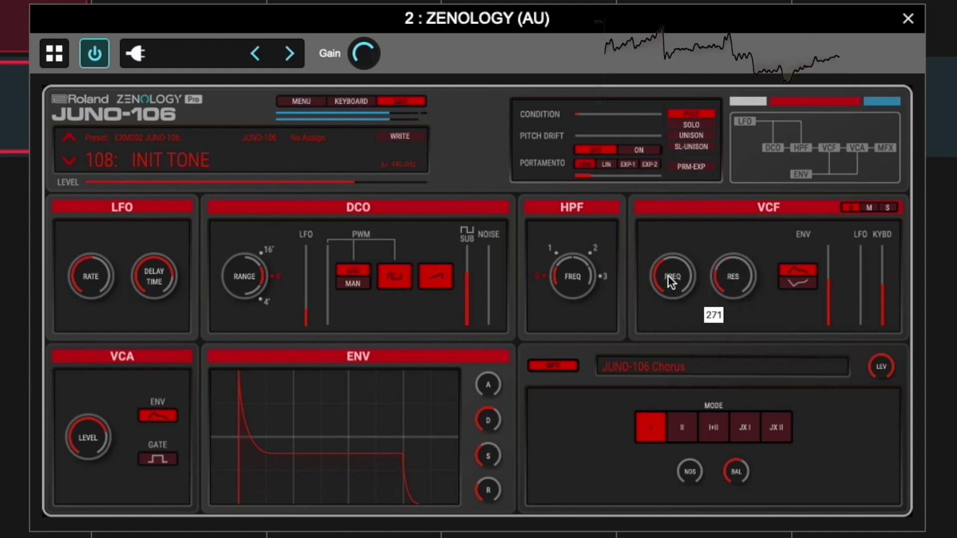
pyautogui.moveTo(668, 288); pyautogui.dragTo(668, 293)
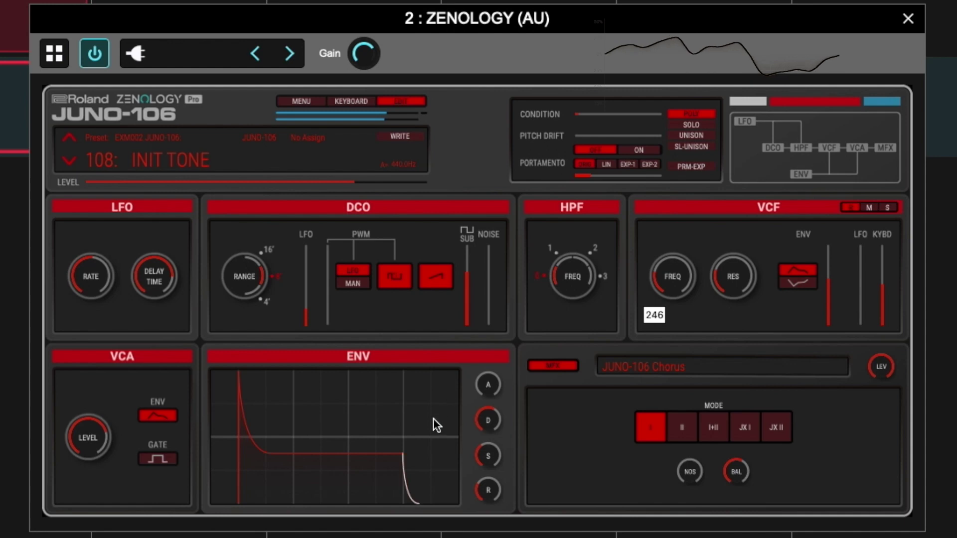
pyautogui.moveTo(479, 428); pyautogui.dragTo(484, 457)
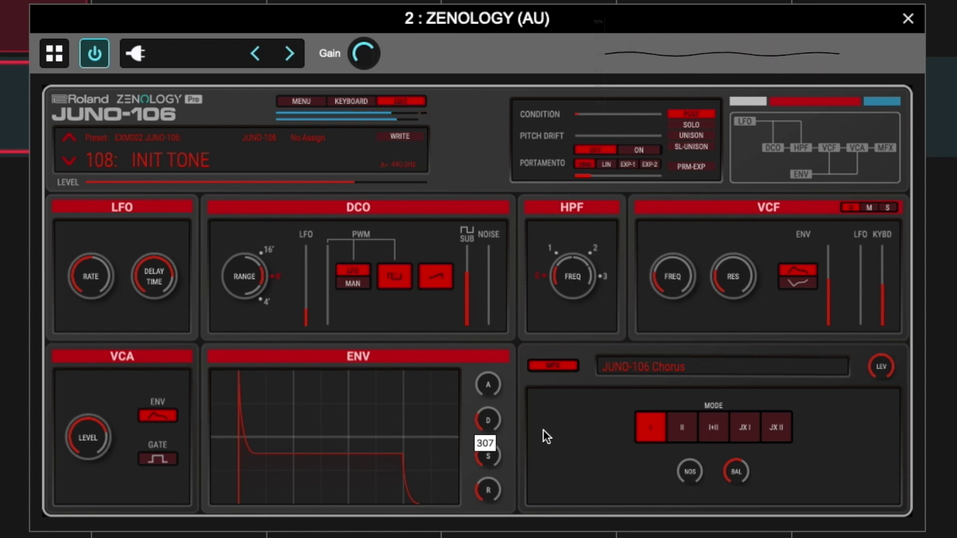
pyautogui.moveTo(829, 278); pyautogui.dragTo(831, 296)
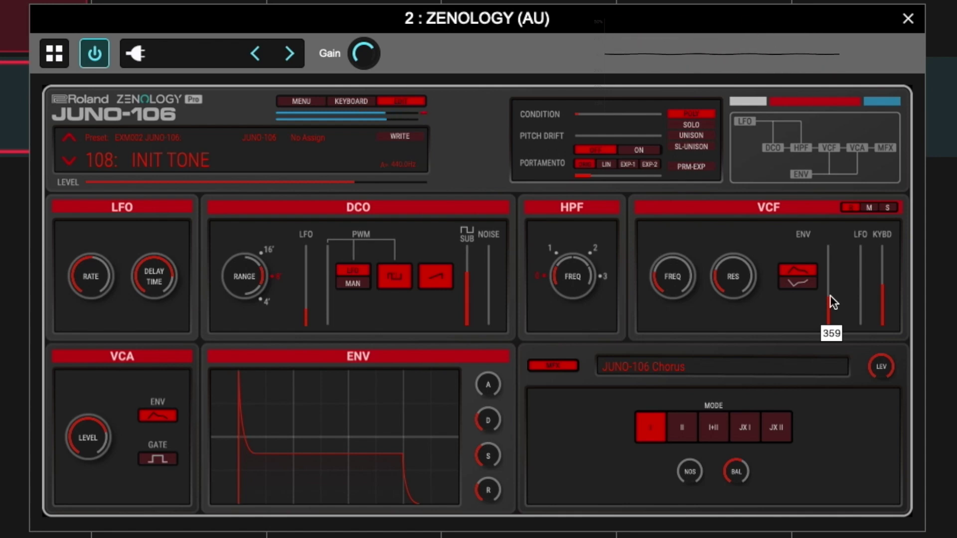